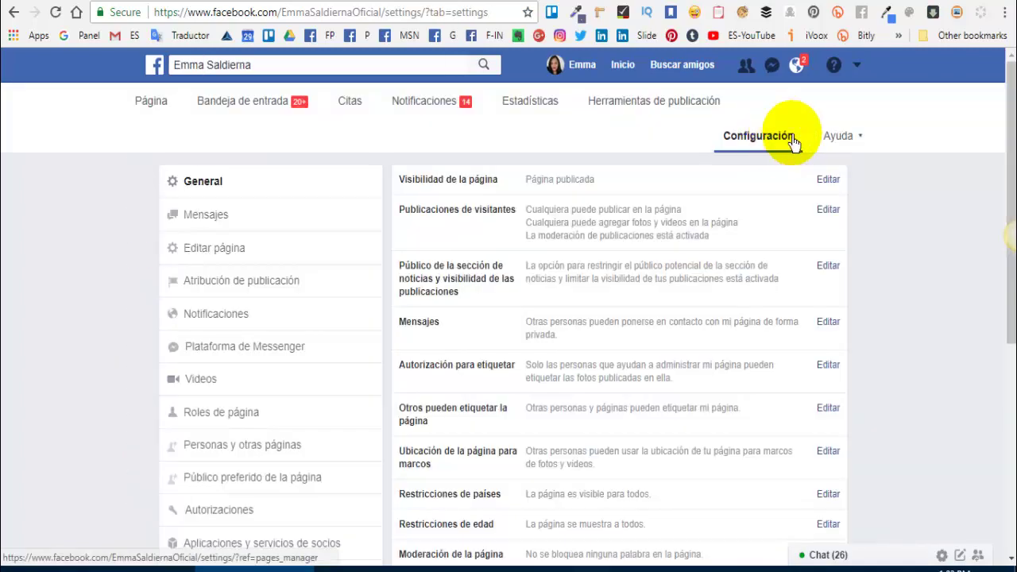
Open the page's "Publicación de videos en otras páginas" settings.
scroll(250, 409, down, 1)
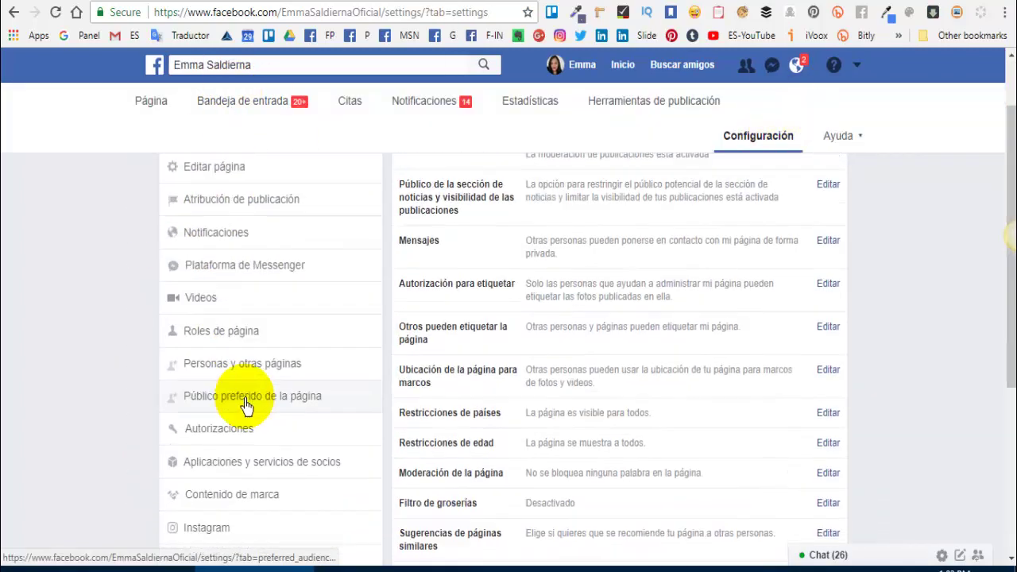
scroll(211, 228, down, 1)
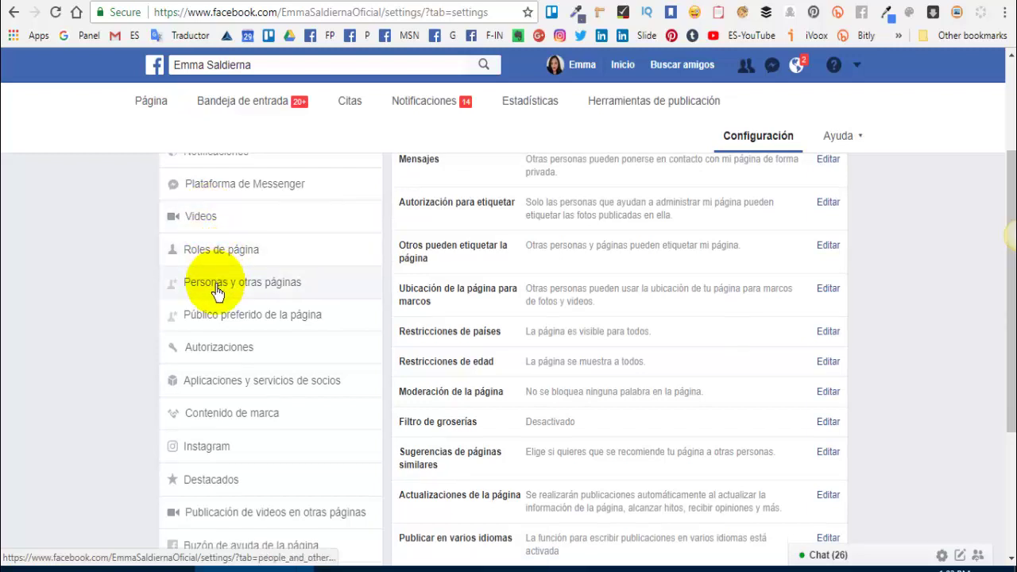
scroll(231, 334, down, 2)
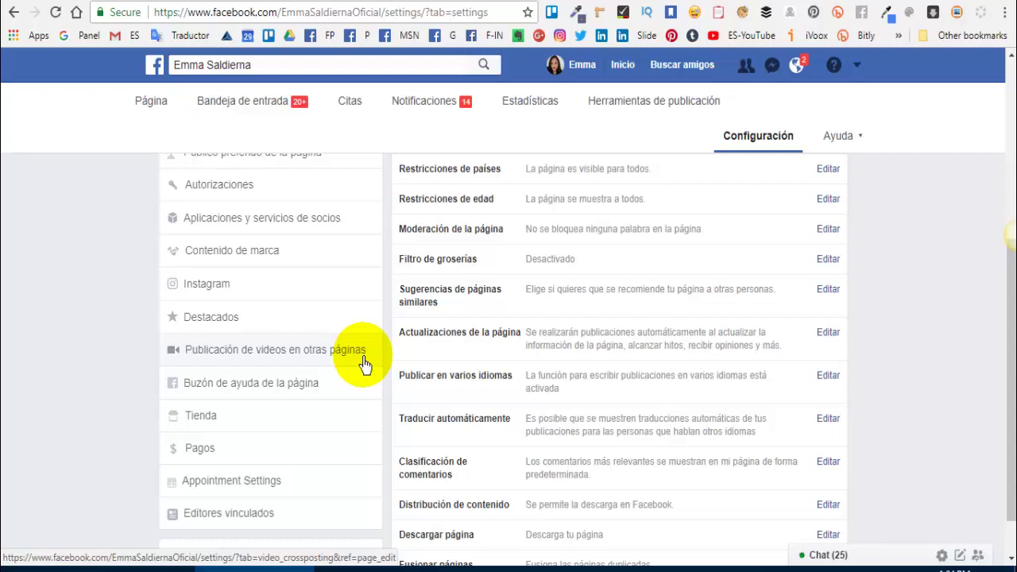
click(267, 350)
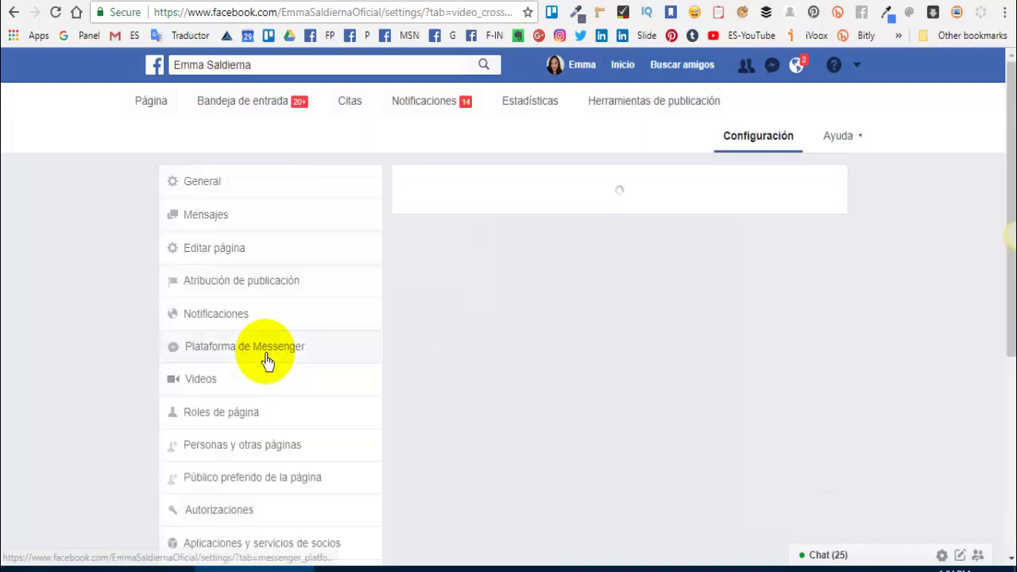
Find the partner's page by name and request video publishing permissions, letting it publish its live videos without further approval.
scroll(564, 318, down, 2)
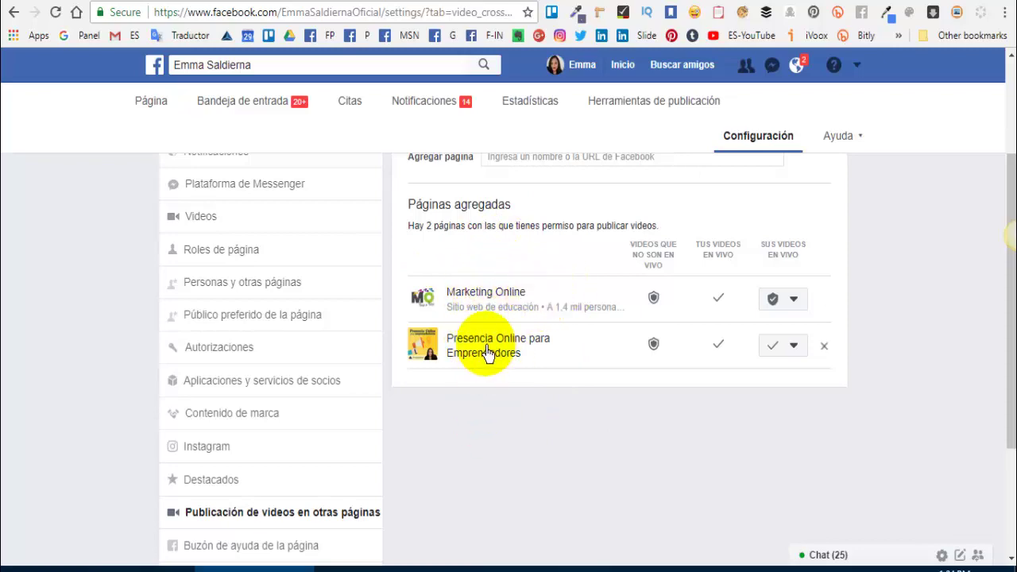
scroll(488, 352, up, 2)
scroll(511, 429, down, 1)
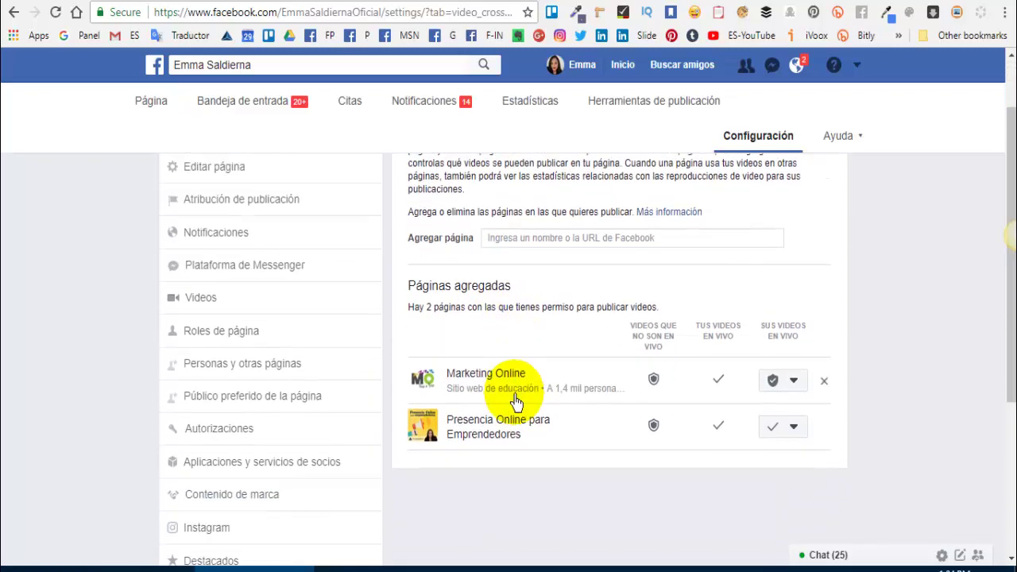
scroll(477, 294, up, 1)
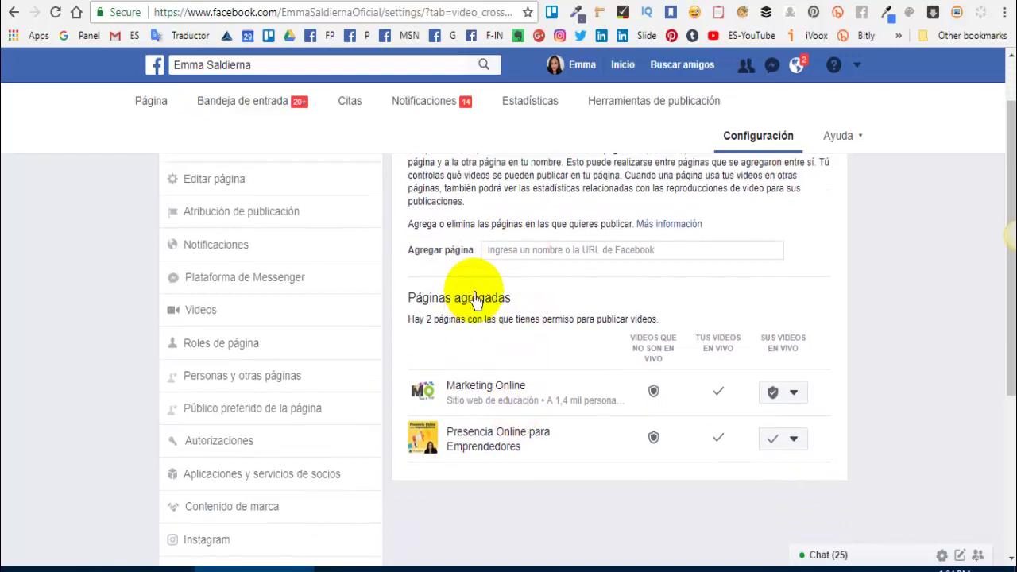
scroll(476, 300, up, 1)
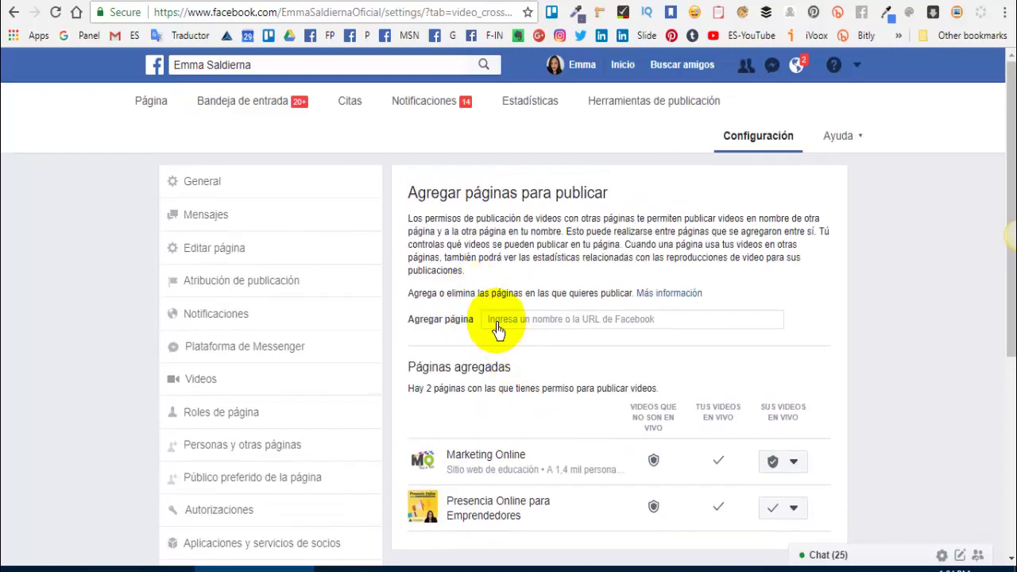
click(539, 330)
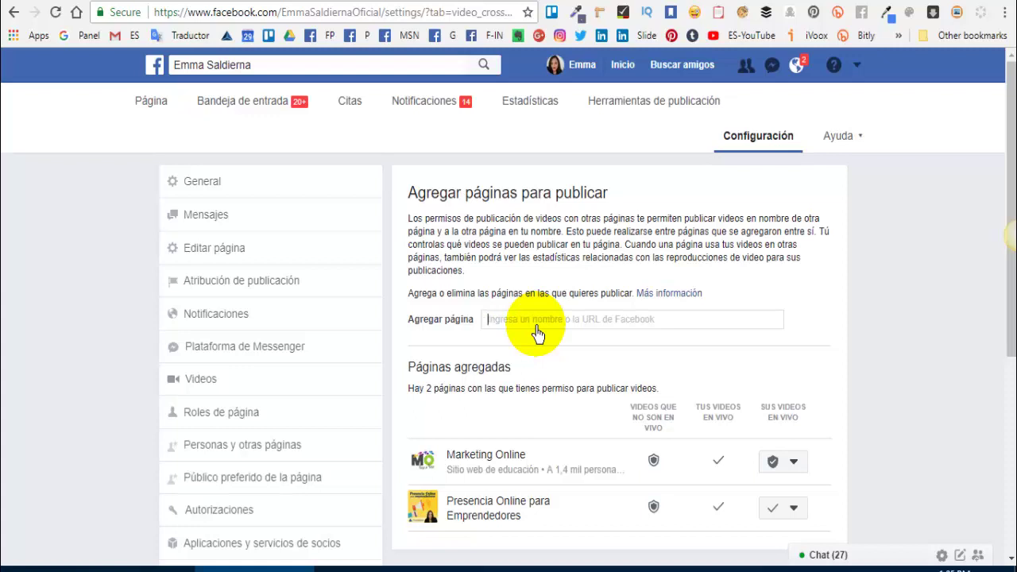
text(N)
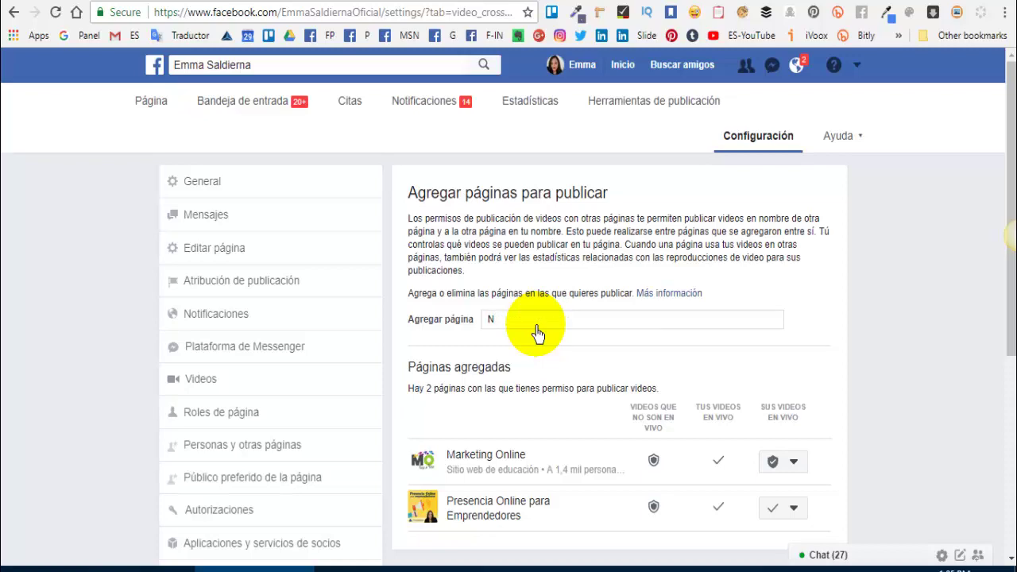
text(OE)
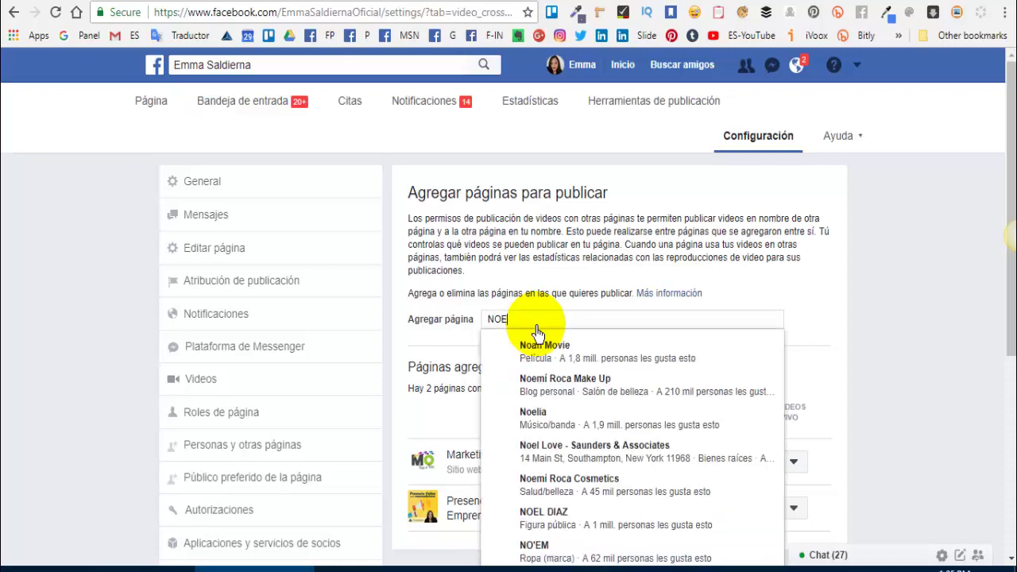
text(LIA)
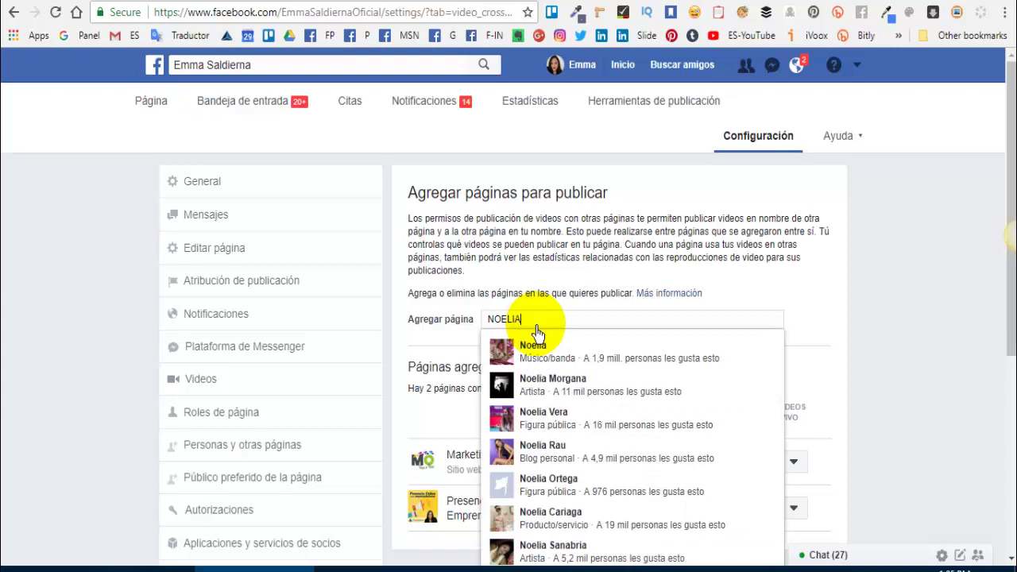
text( RE)
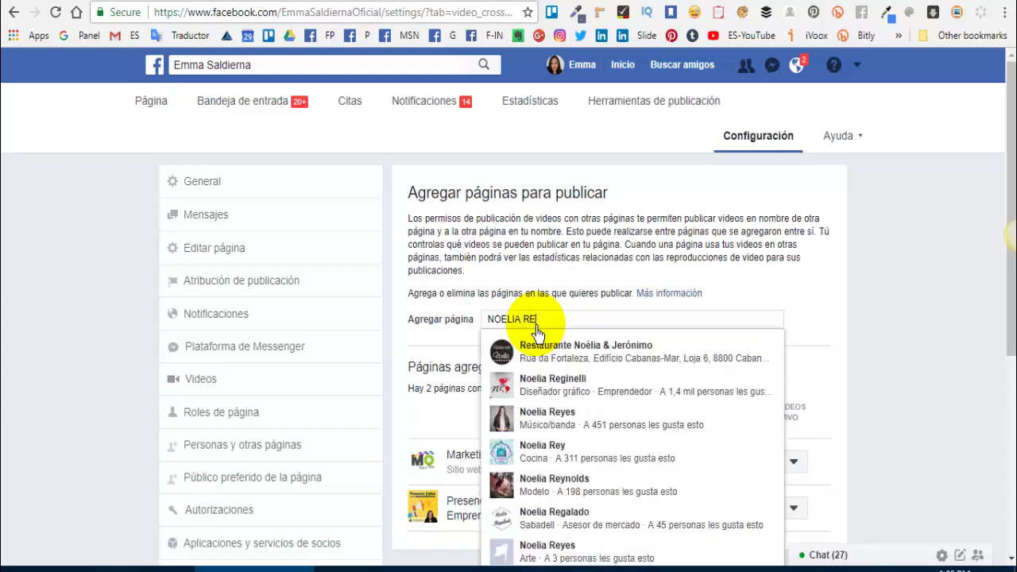
text(G)
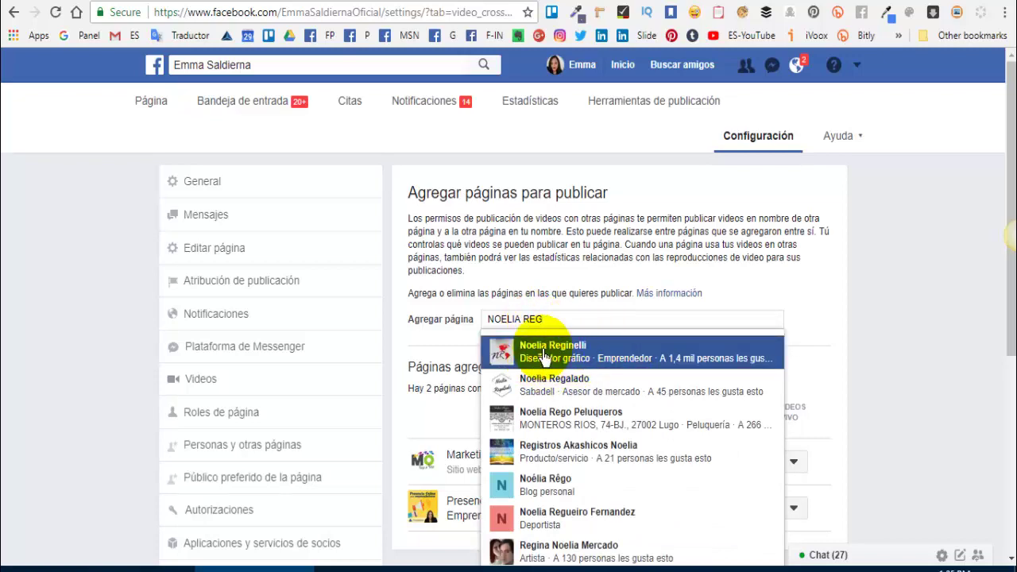
click(545, 357)
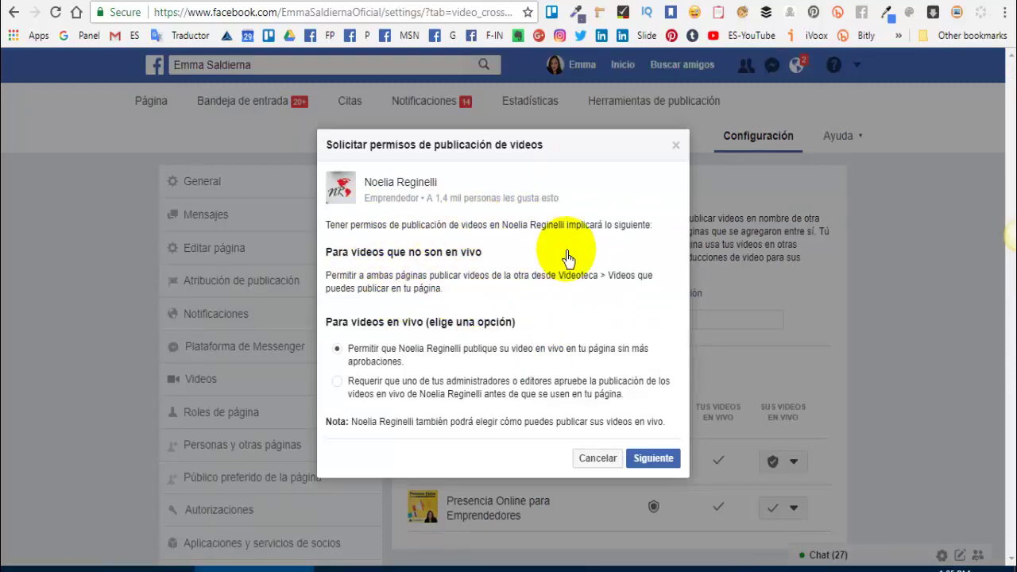
click(654, 458)
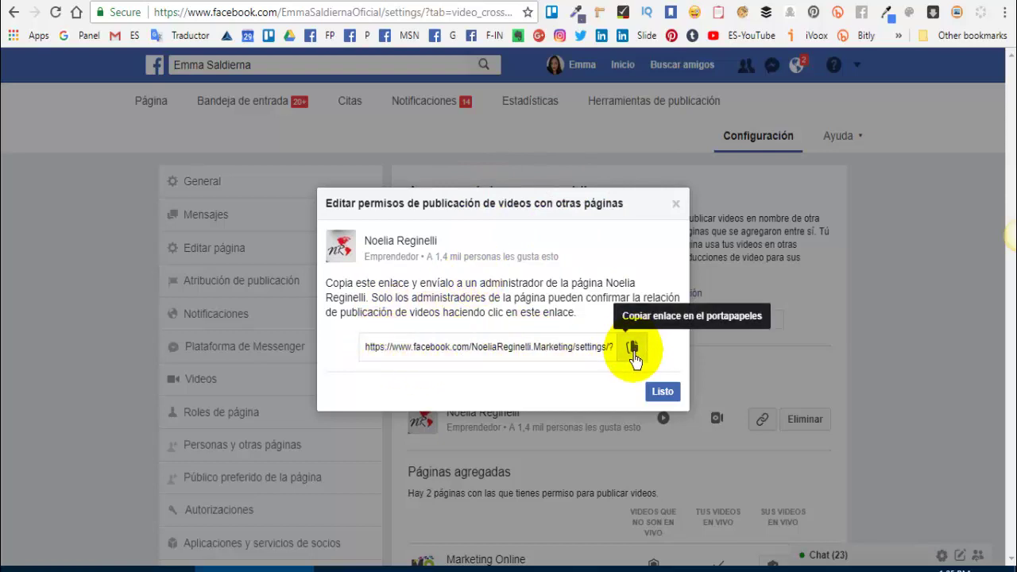
Copy the confirmation link meant for the partner page's administrator and finish the permissions request.
click(635, 350)
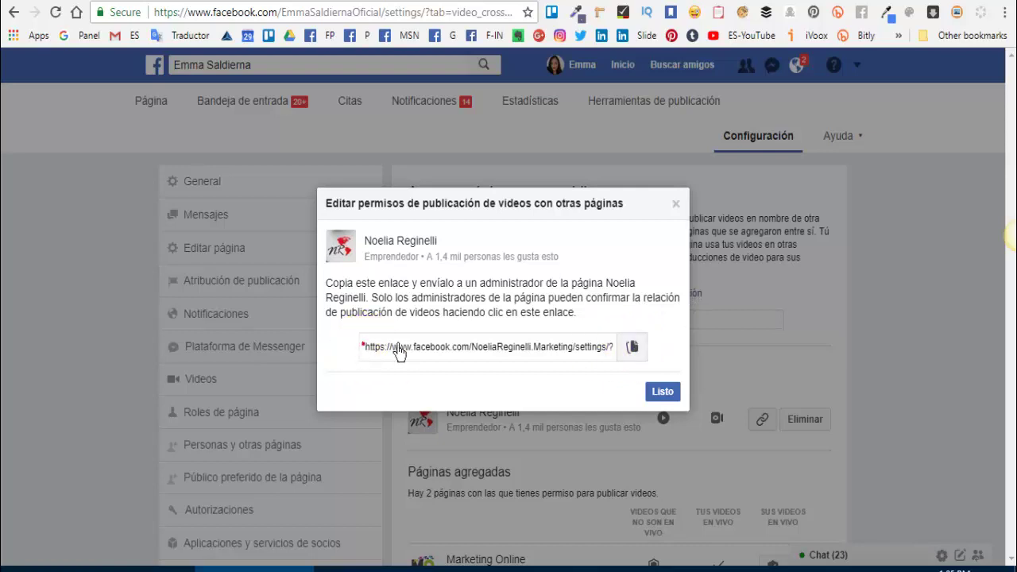
drag(364, 347, 589, 362)
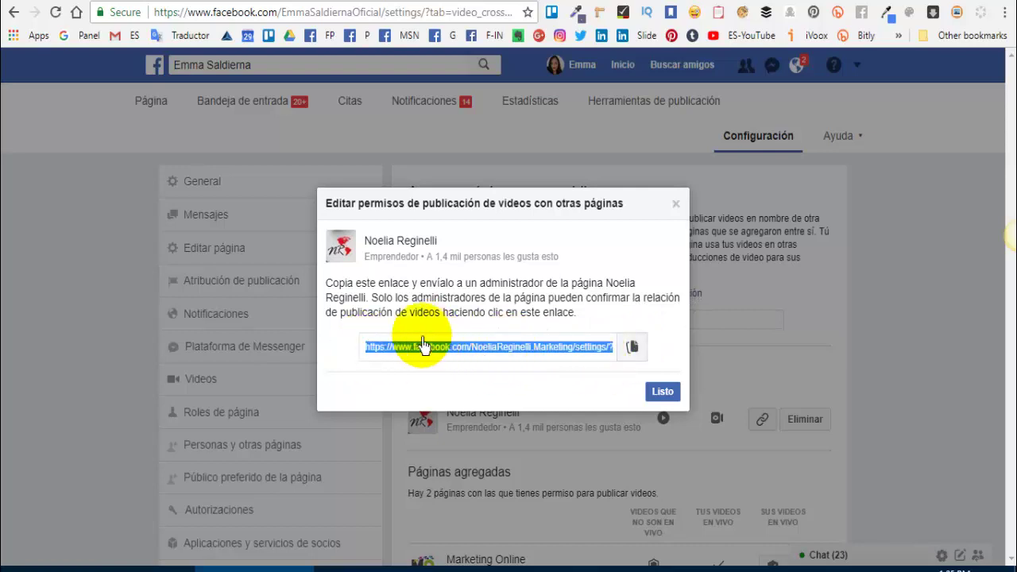
right_click(541, 349)
click(579, 132)
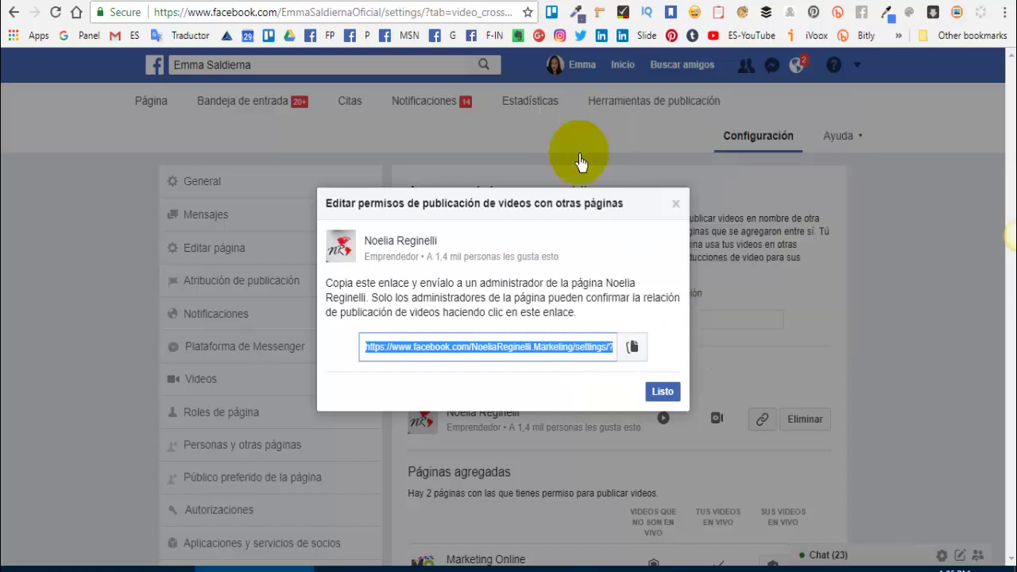
click(663, 393)
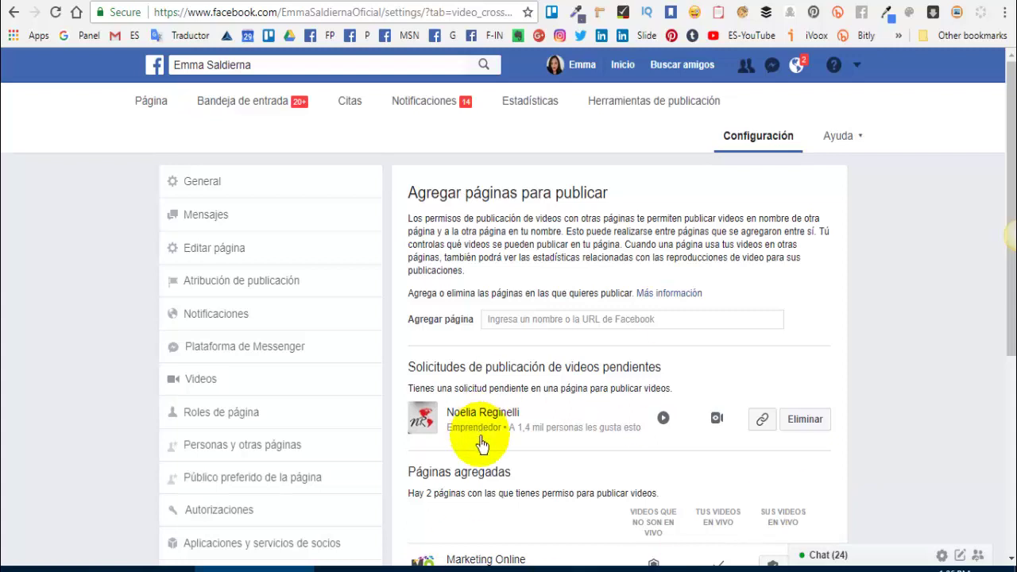
Reopen the request link from the pending video publishing requests, copy it again and close the dialog.
scroll(482, 446, down, 2)
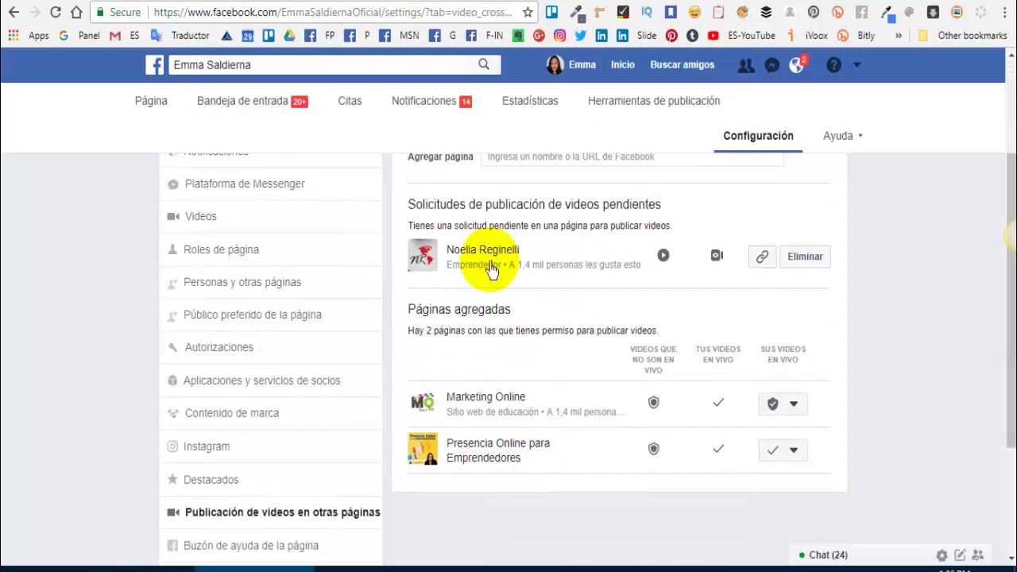
scroll(499, 336, up, 1)
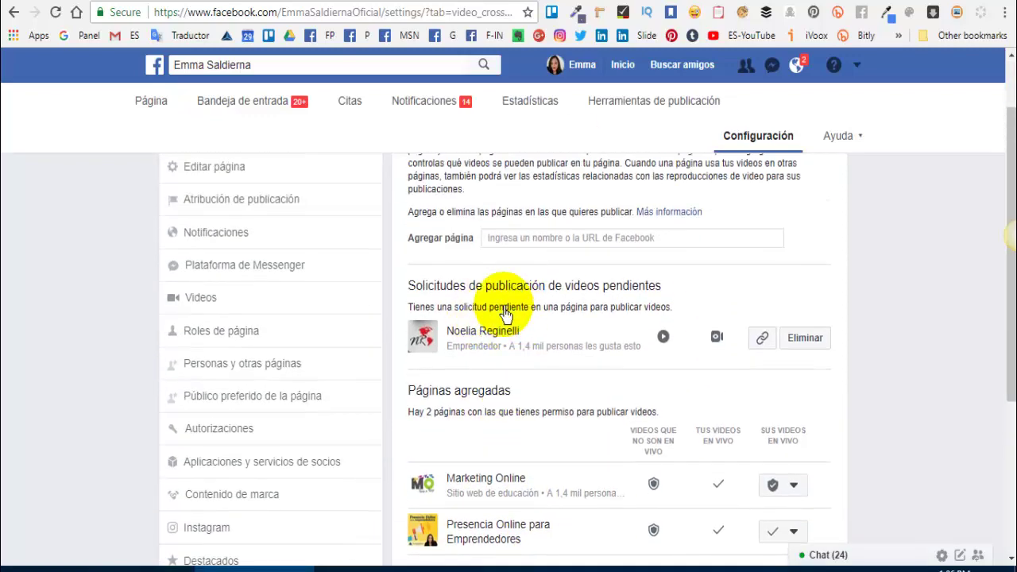
scroll(514, 481, down, 2)
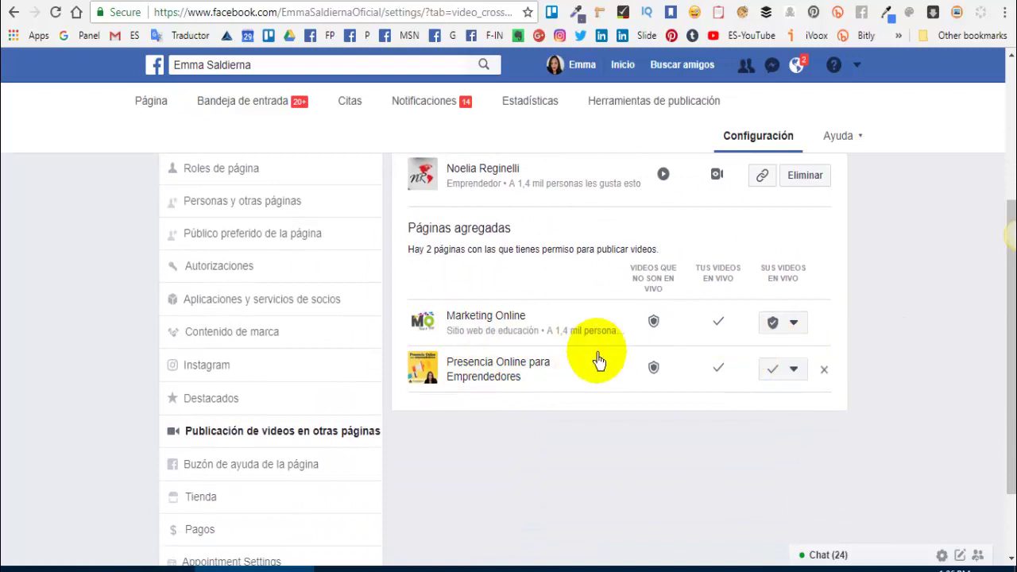
scroll(597, 358, up, 2)
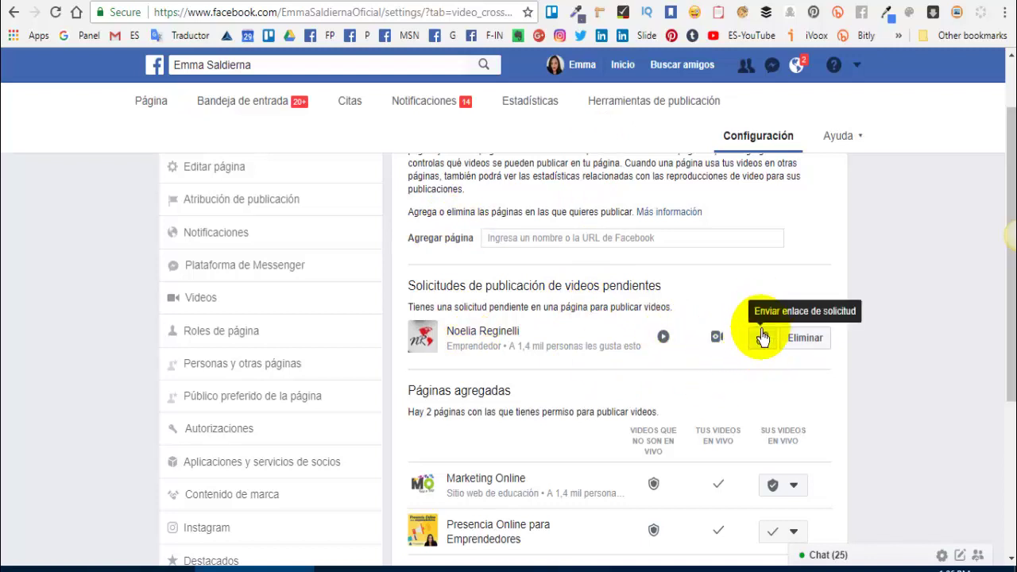
click(761, 339)
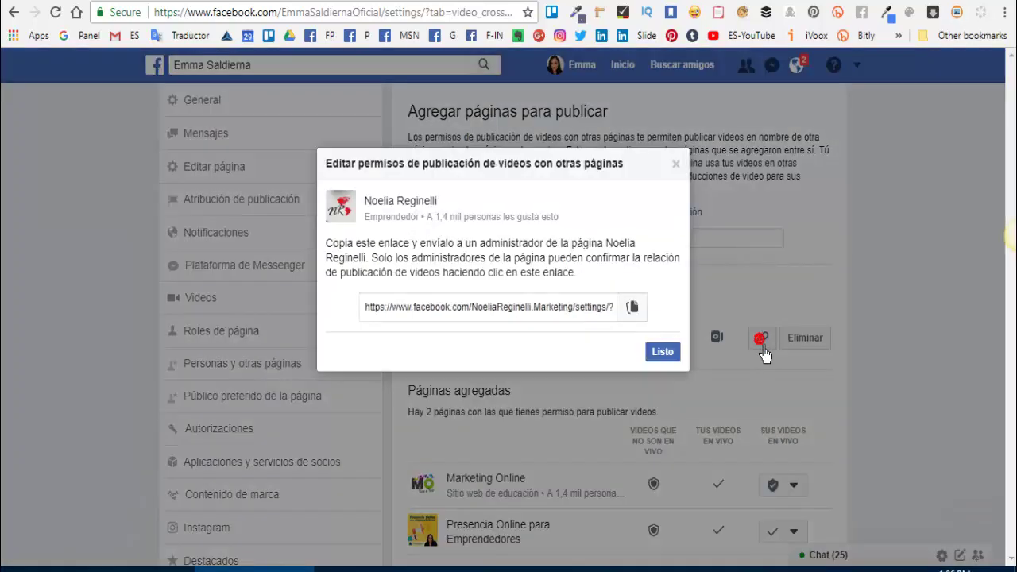
click(633, 307)
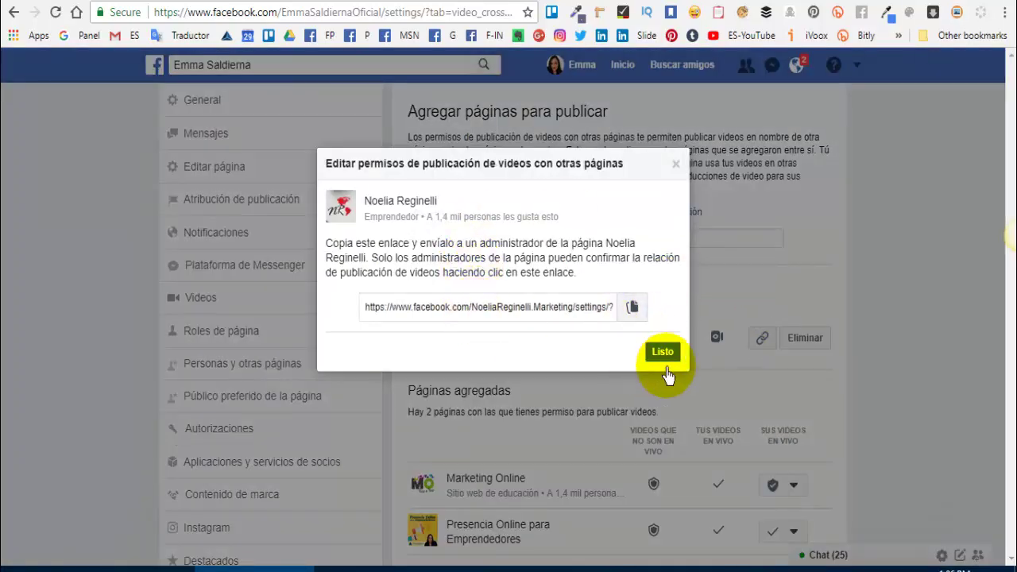
click(660, 355)
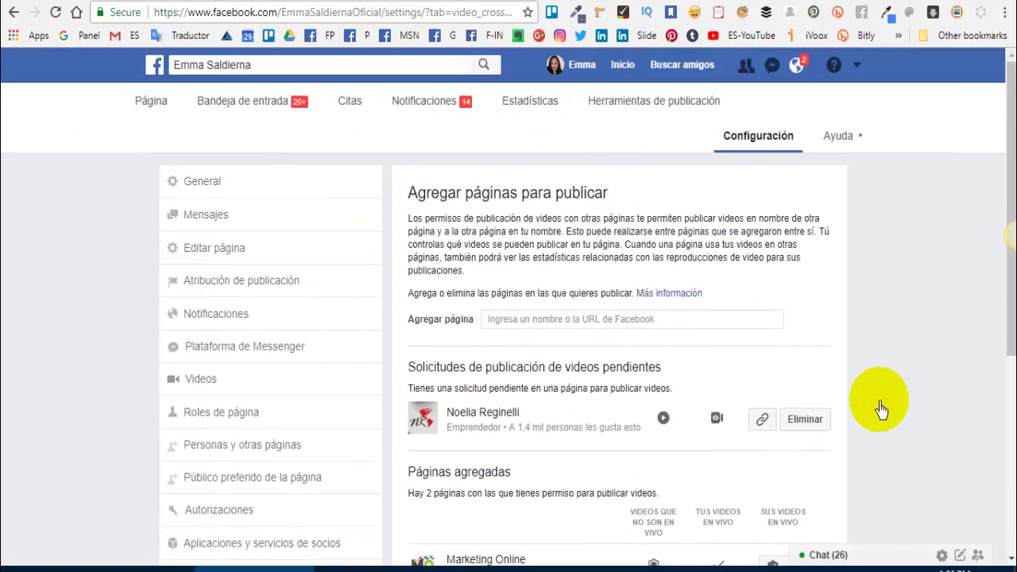
Examine the pending request and the added pages' permissions for non-live videos, own live videos and partner live videos.
scroll(881, 408, down, 2)
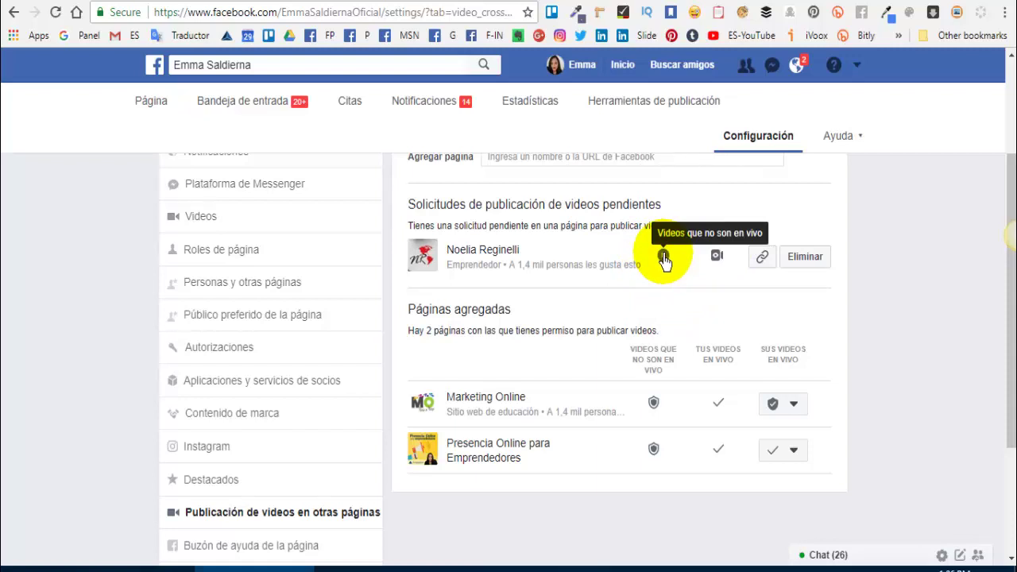
scroll(908, 323, up, 2)
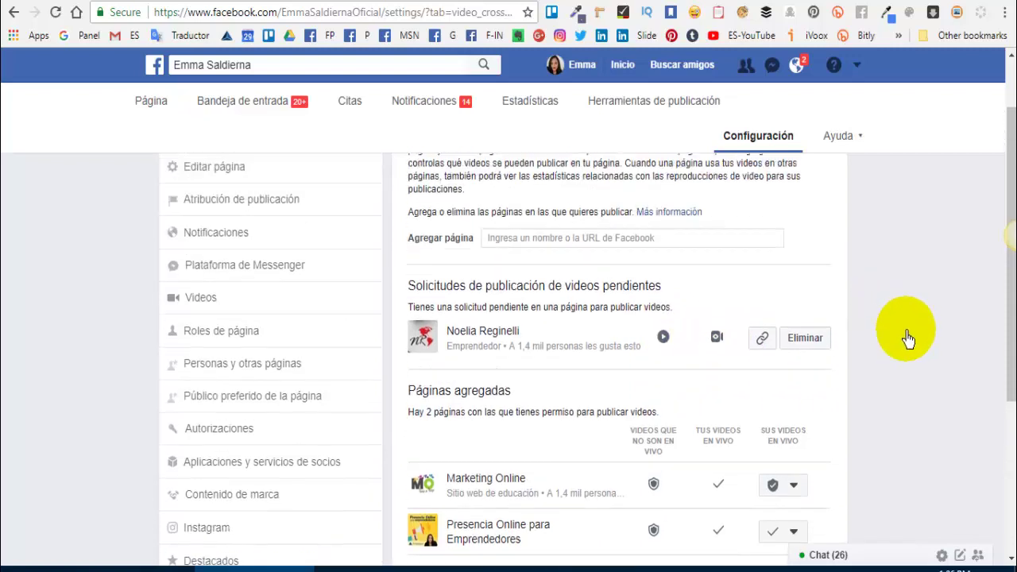
scroll(906, 342, down, 2)
scroll(904, 358, up, 2)
scroll(904, 358, down, 2)
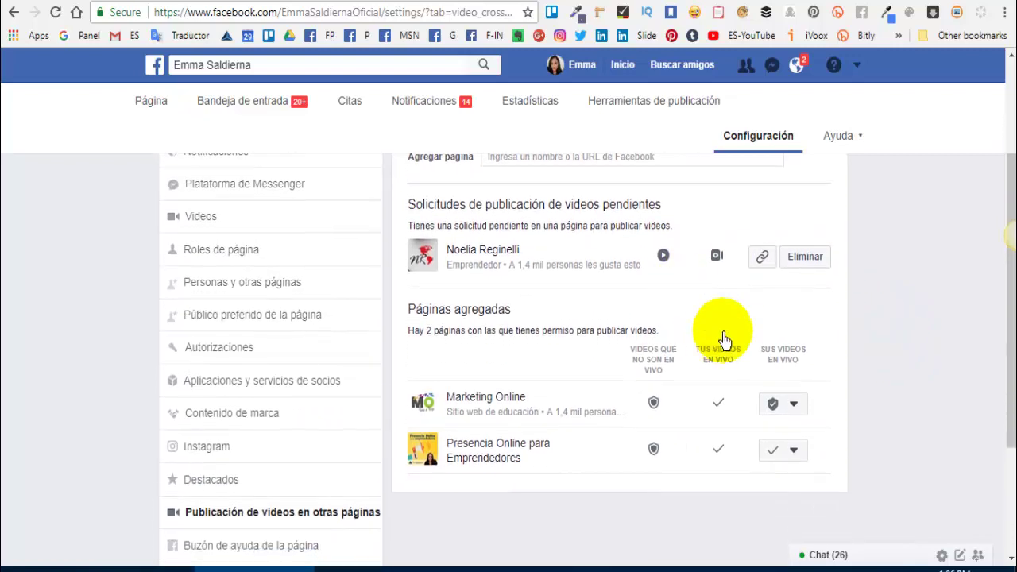
scroll(946, 278, up, 1)
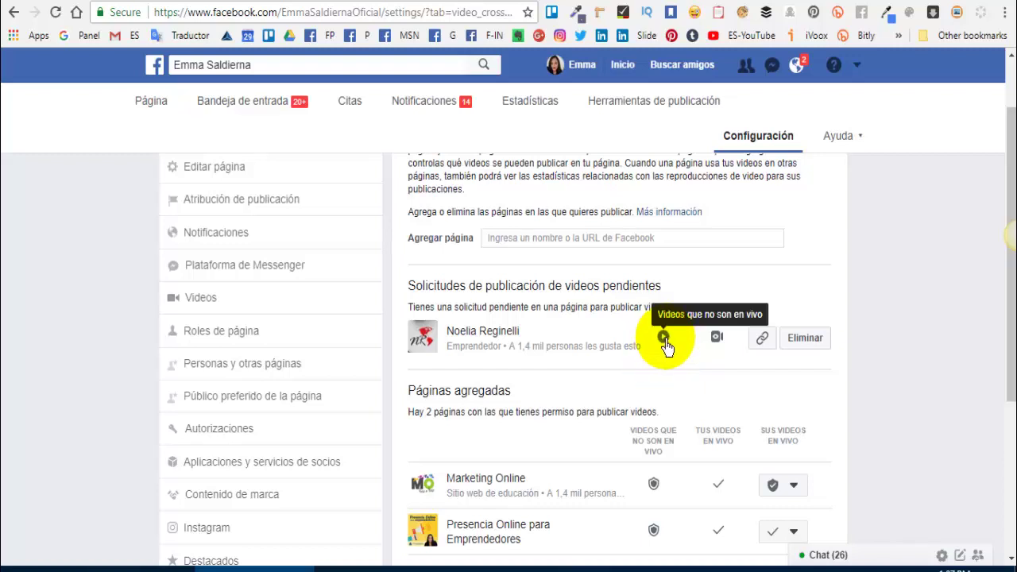
scroll(653, 381, down, 2)
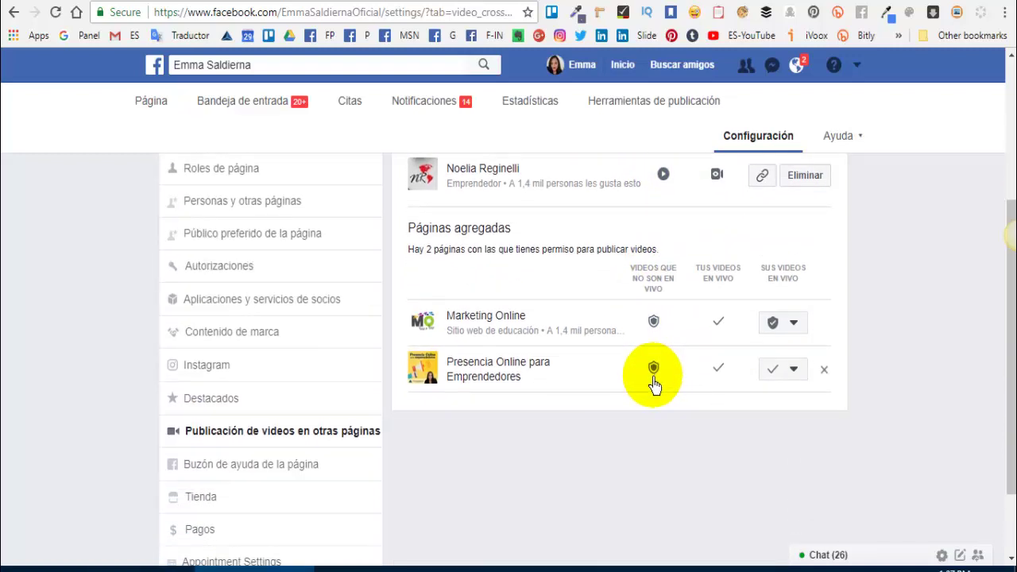
scroll(654, 381, up, 2)
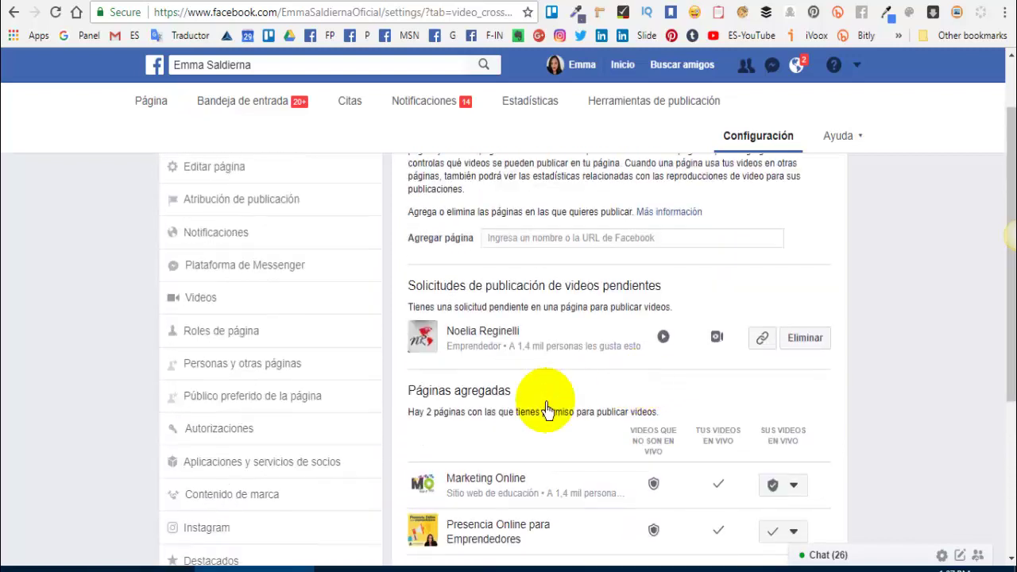
click(521, 243)
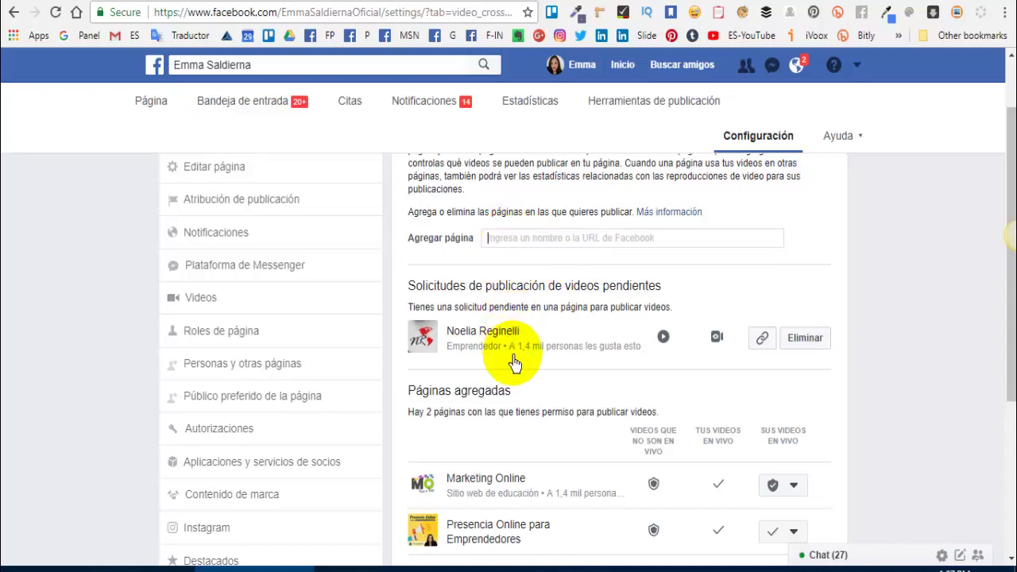
scroll(511, 461, down, 2)
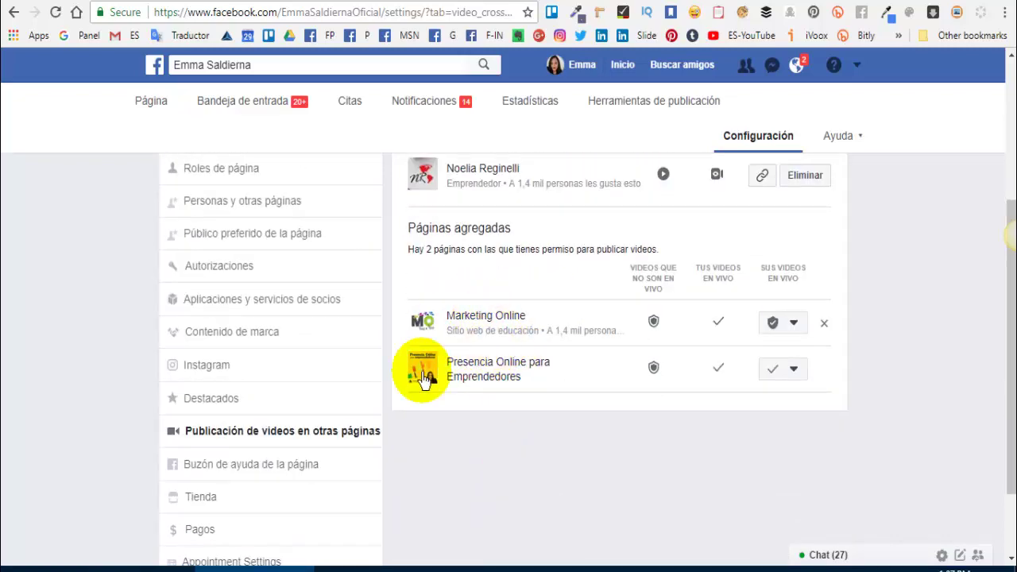
scroll(481, 397, up, 1)
scroll(484, 398, up, 2)
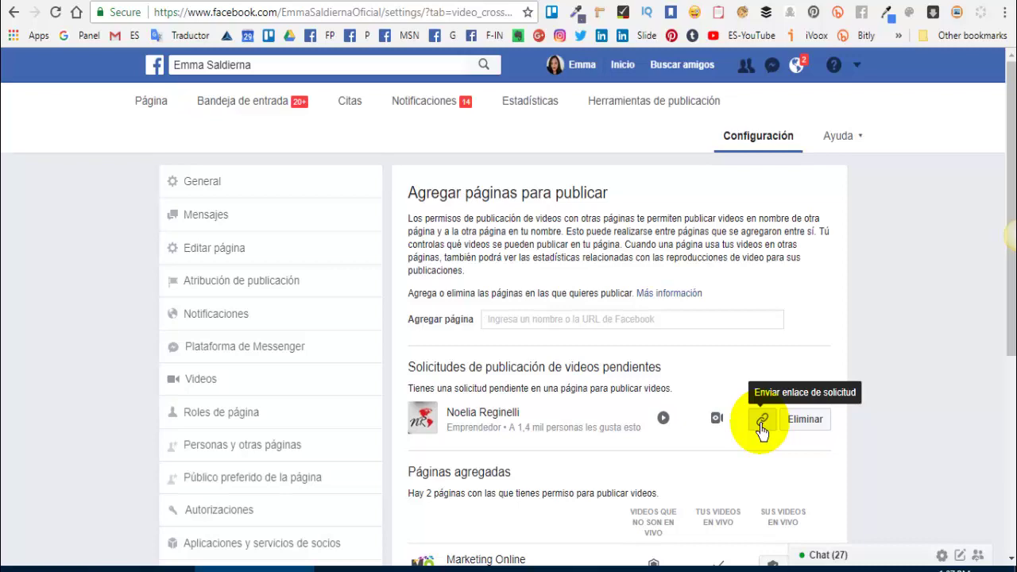
scroll(609, 488, down, 4)
scroll(634, 407, up, 3)
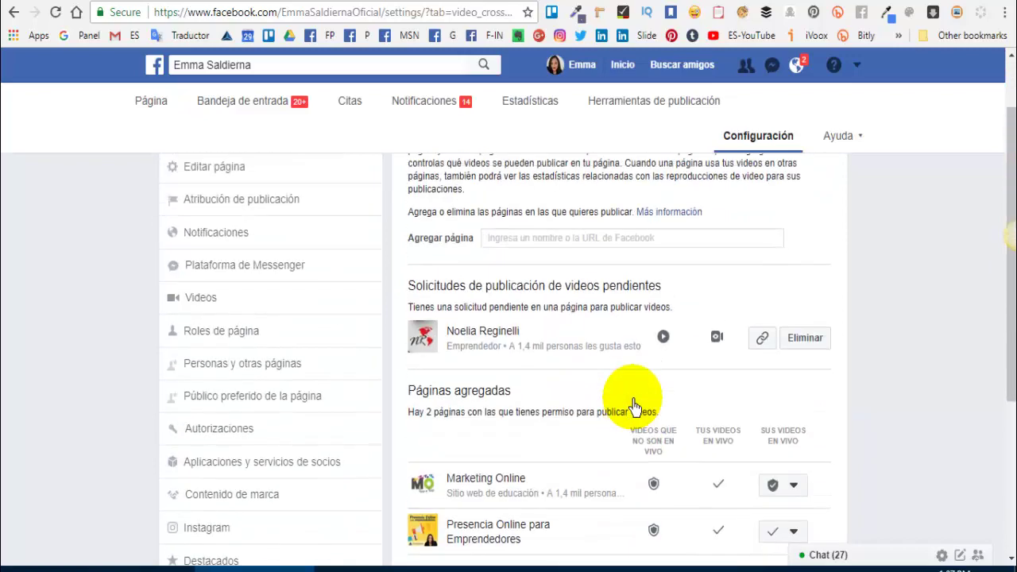
scroll(633, 407, up, 1)
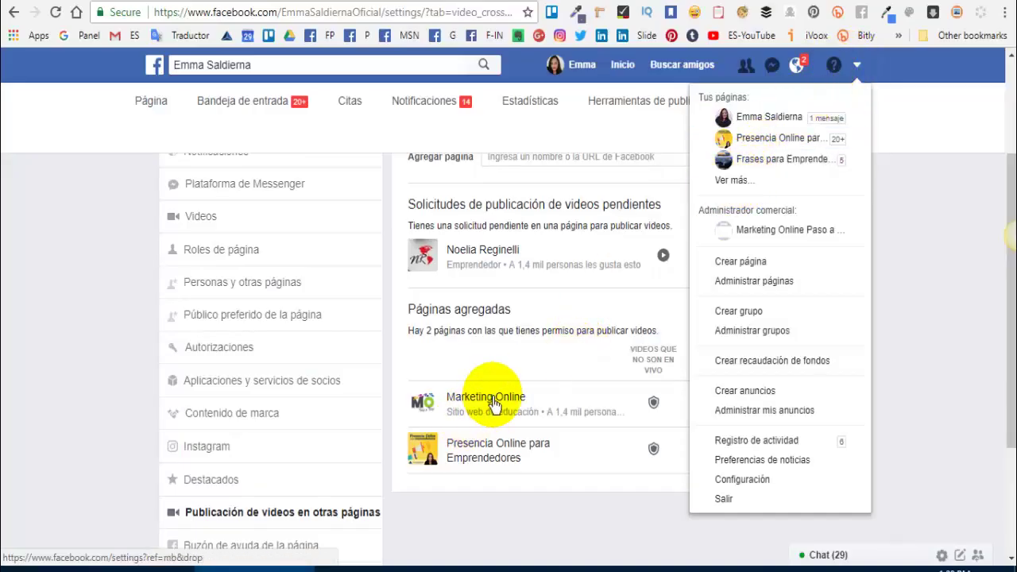
Switch to the Marketing Online page and open the Videoteca in its publishing tools.
click(744, 182)
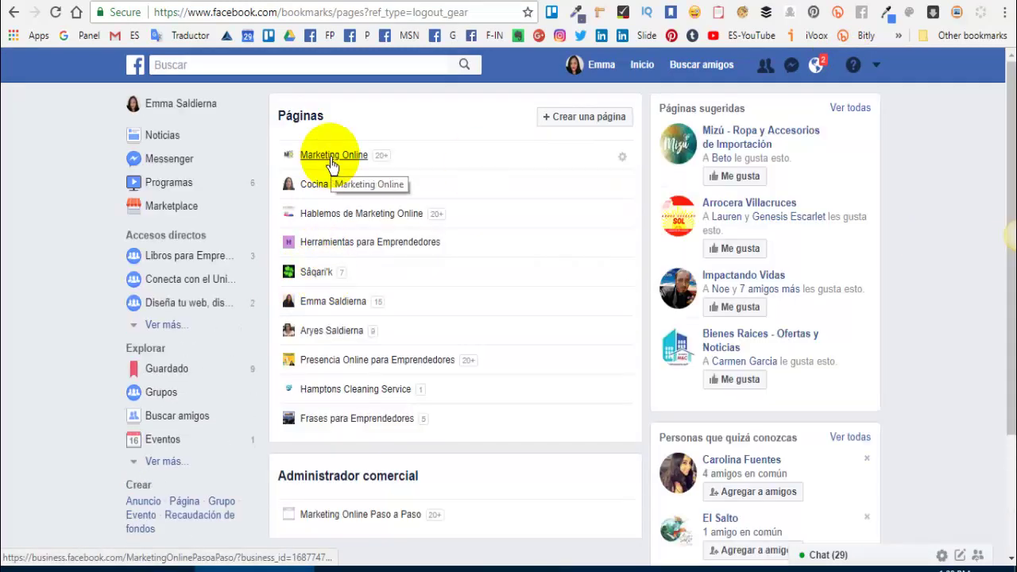
click(333, 163)
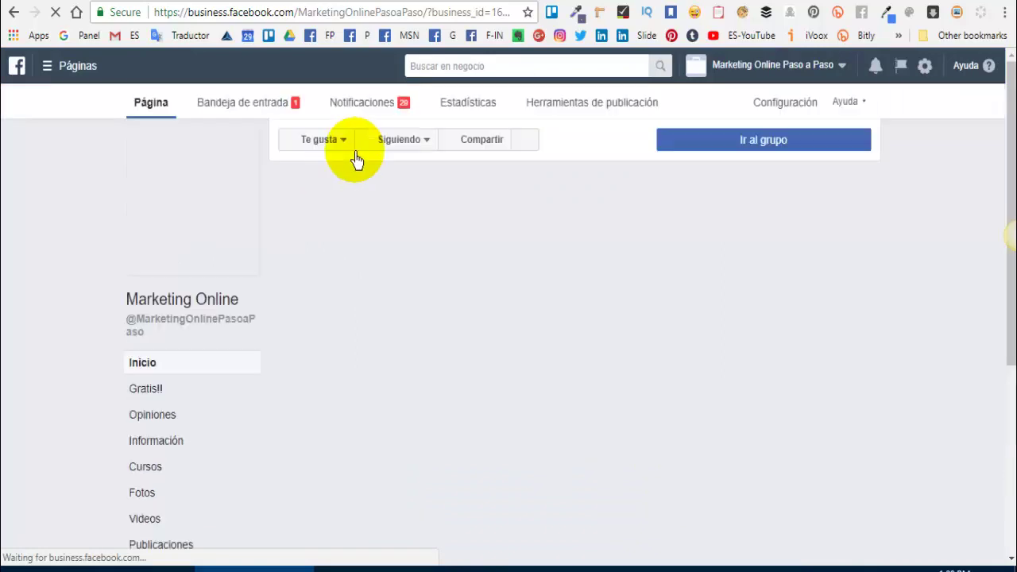
click(607, 109)
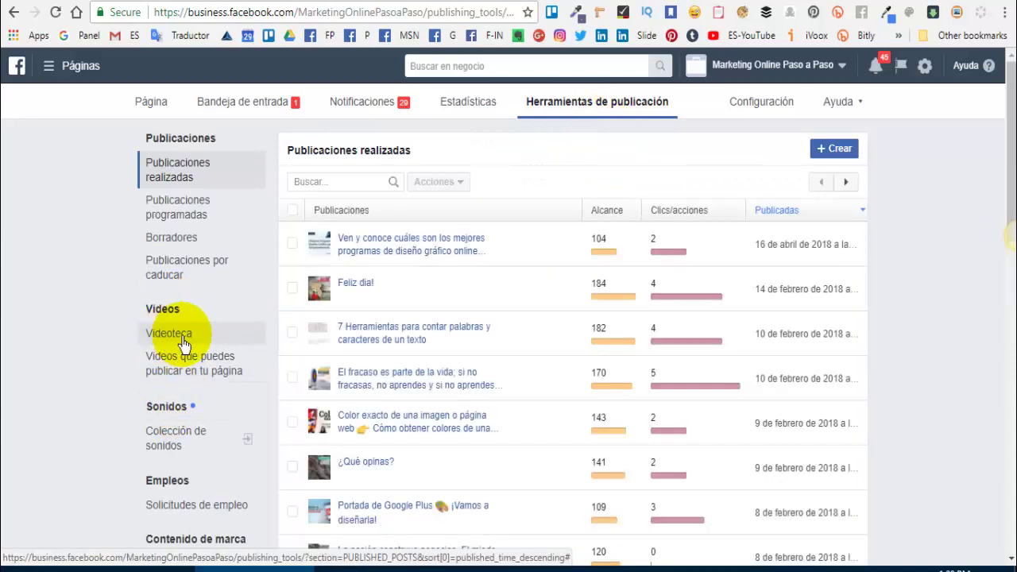
click(183, 342)
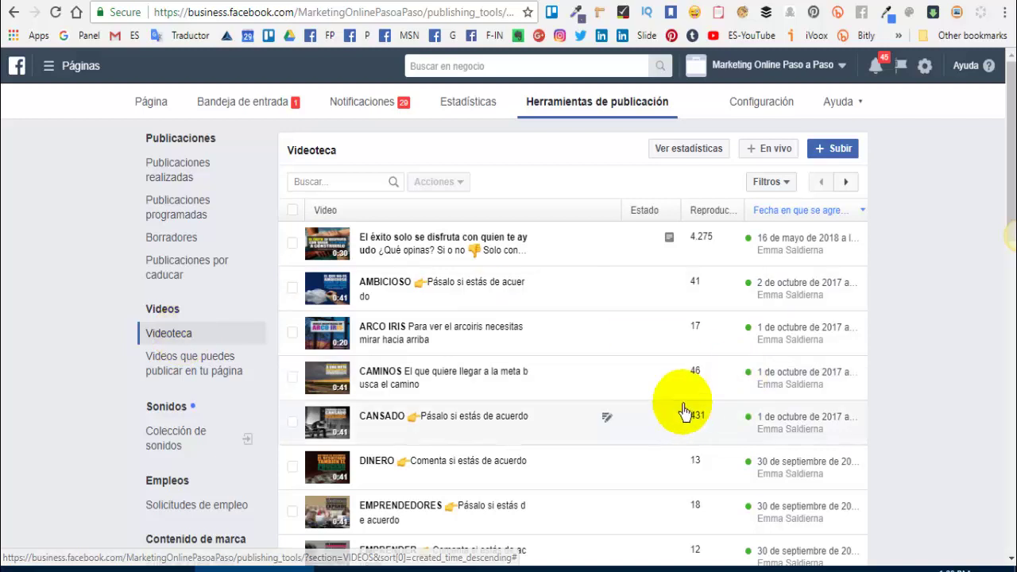
Look through the videos in the Marketing Online page's Videoteca for one to share with the partner page.
scroll(676, 405, down, 2)
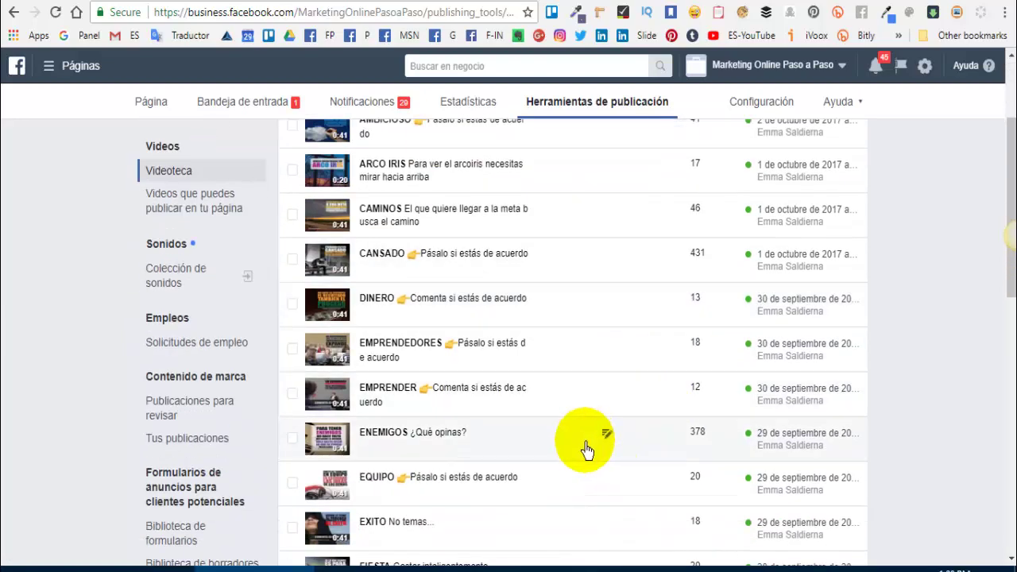
scroll(556, 398, up, 2)
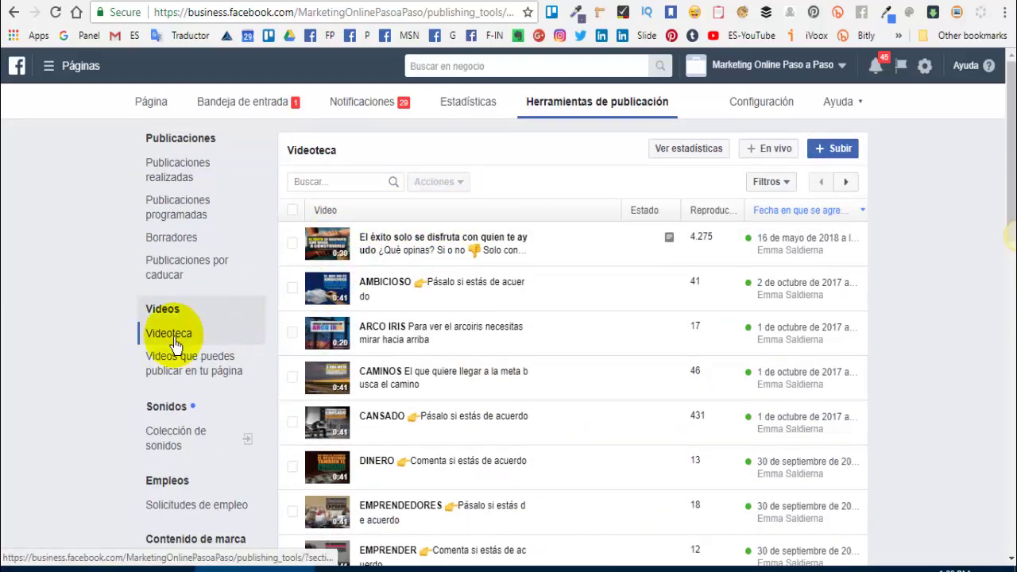
scroll(527, 381, down, 2)
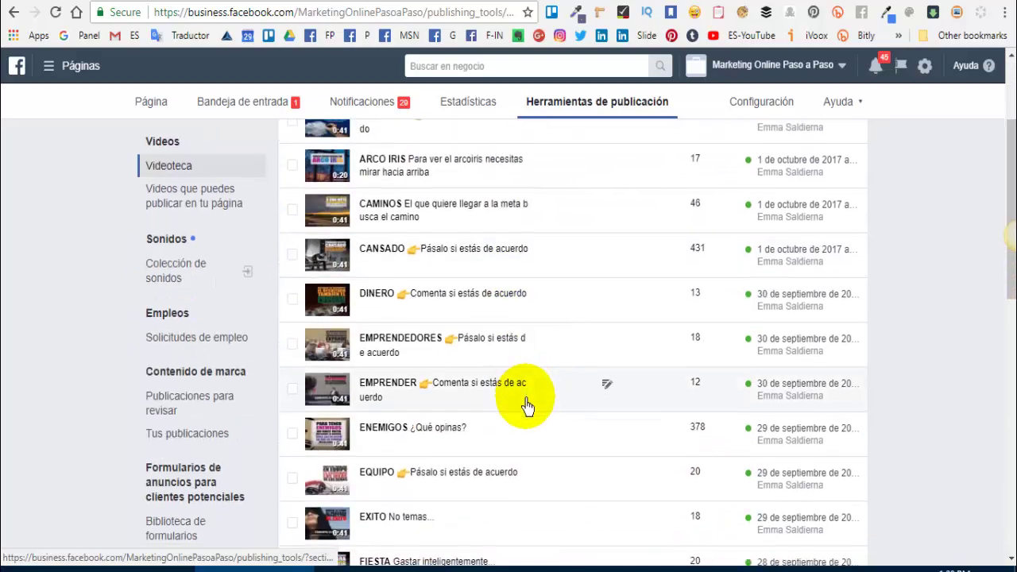
scroll(527, 405, down, 4)
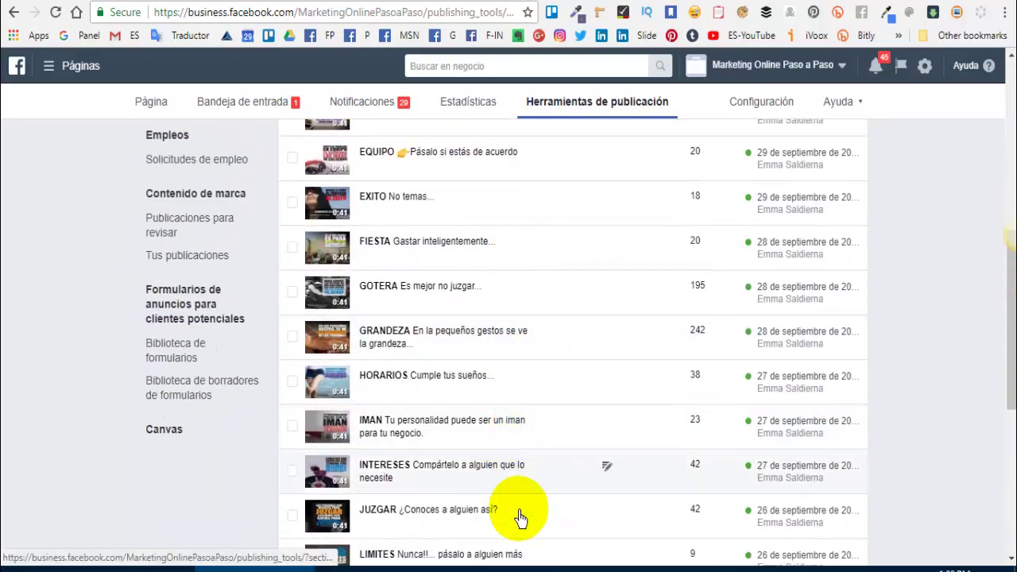
scroll(504, 410, down, 3)
scroll(506, 412, up, 5)
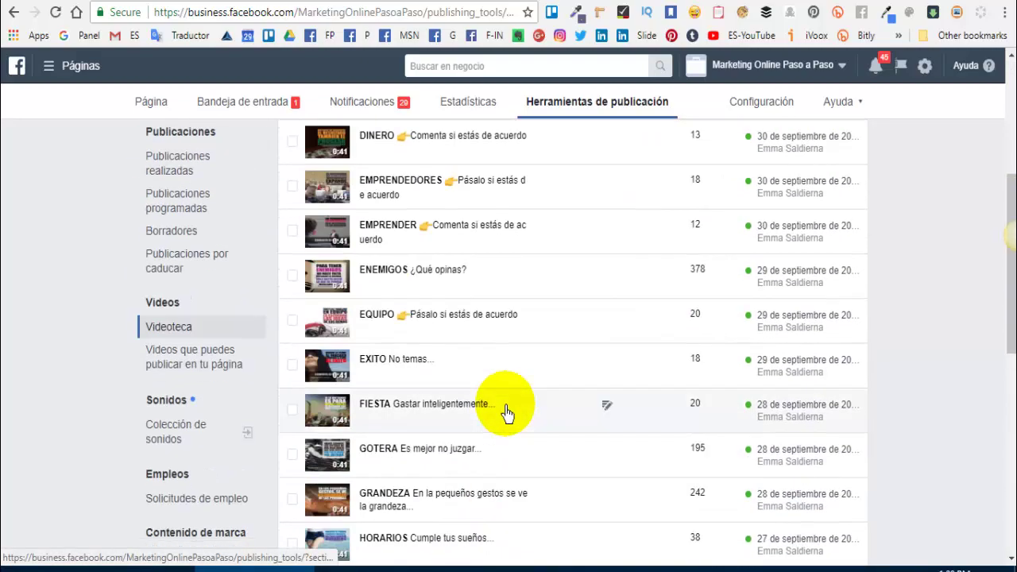
scroll(506, 412, down, 2)
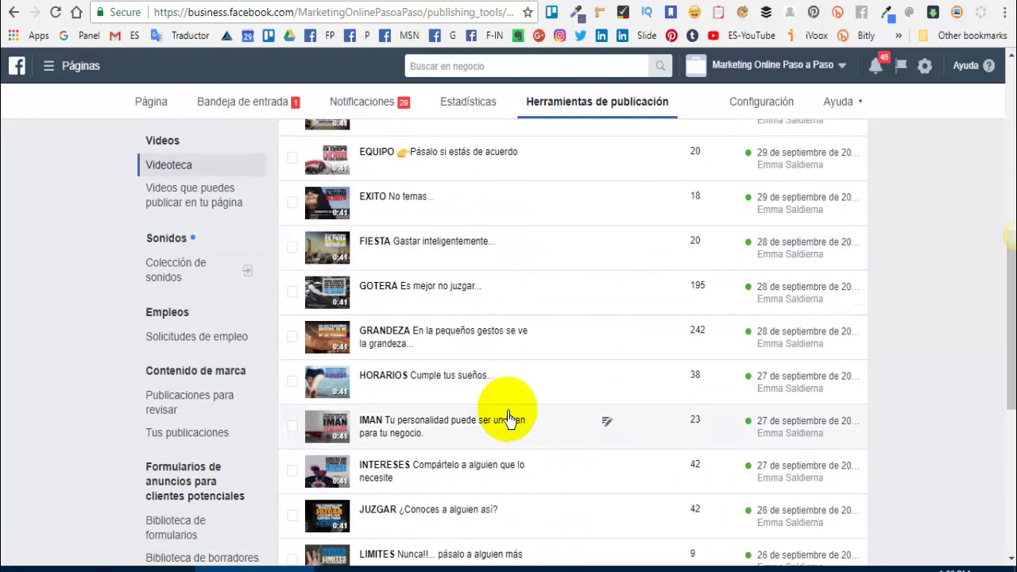
scroll(511, 415, down, 4)
scroll(522, 454, up, 2)
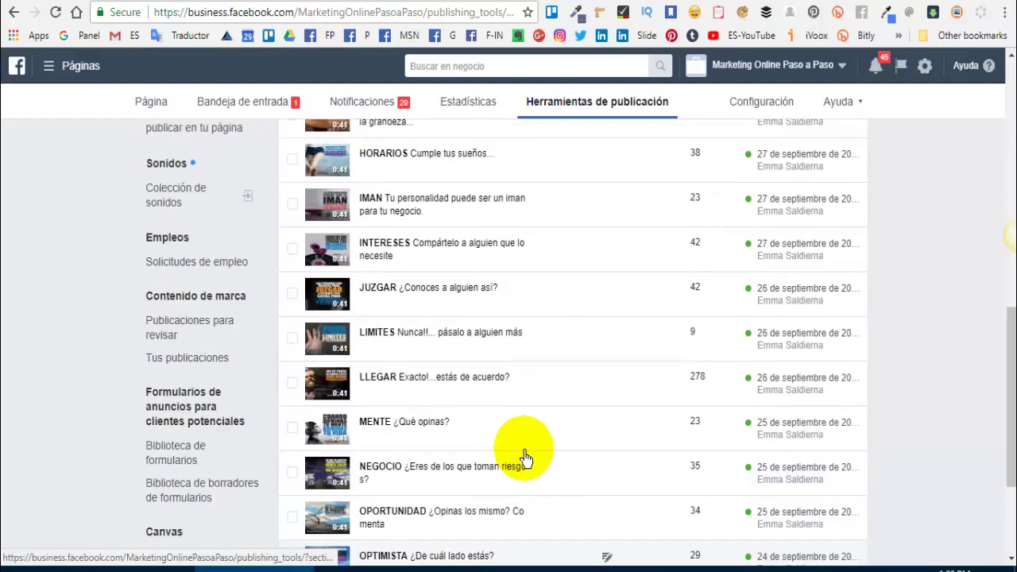
scroll(525, 458, up, 5)
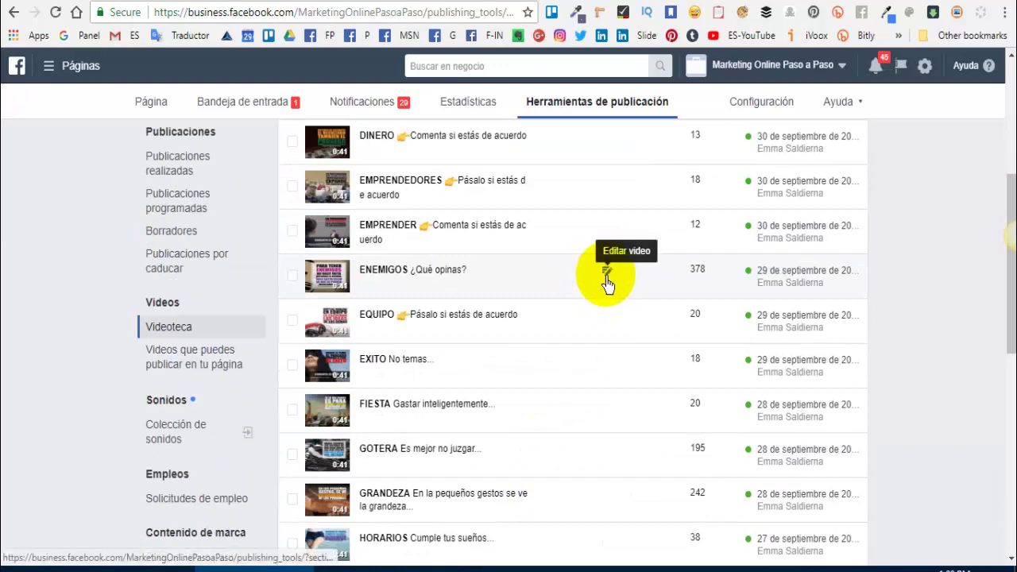
Edit the ENEMIGOS video's distribution so the personal brand page can use it in its own posts, and save the video.
click(607, 275)
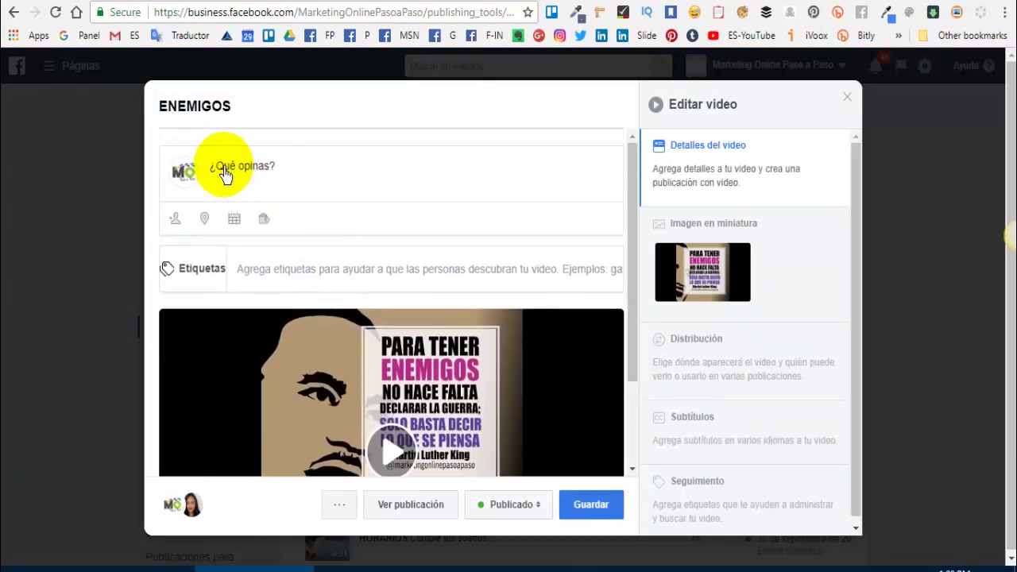
click(275, 169)
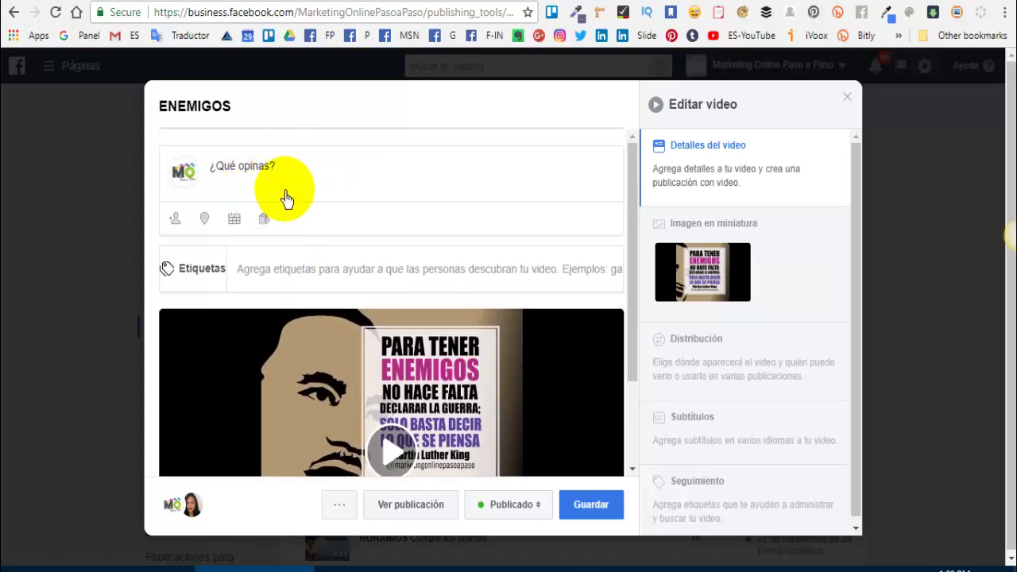
click(713, 364)
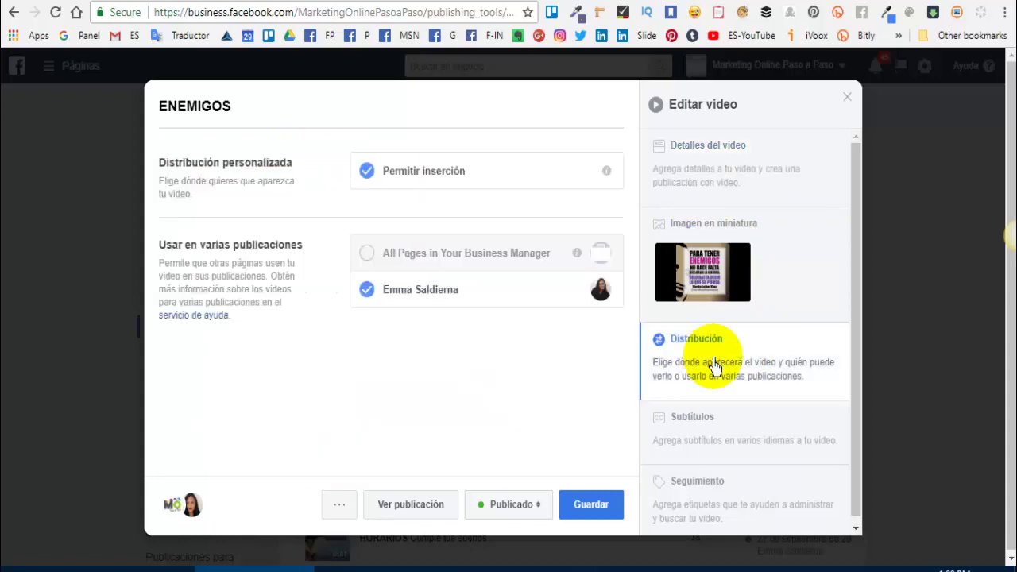
click(367, 289)
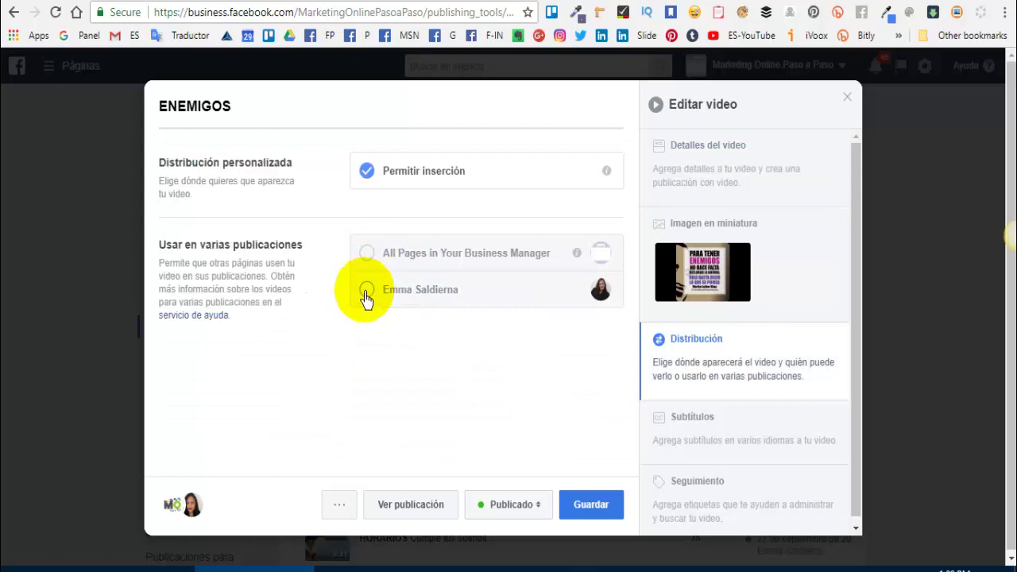
click(367, 291)
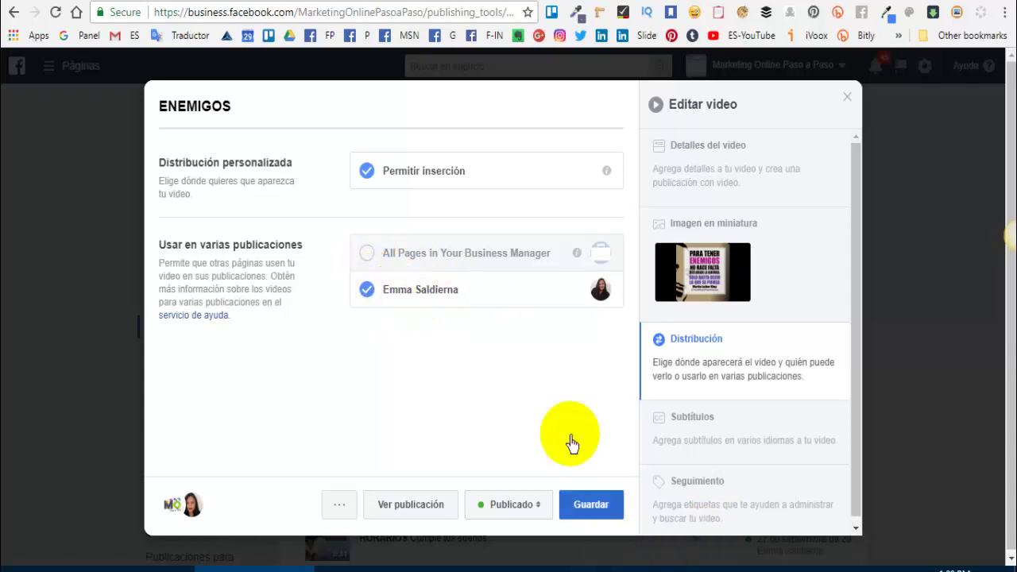
click(592, 514)
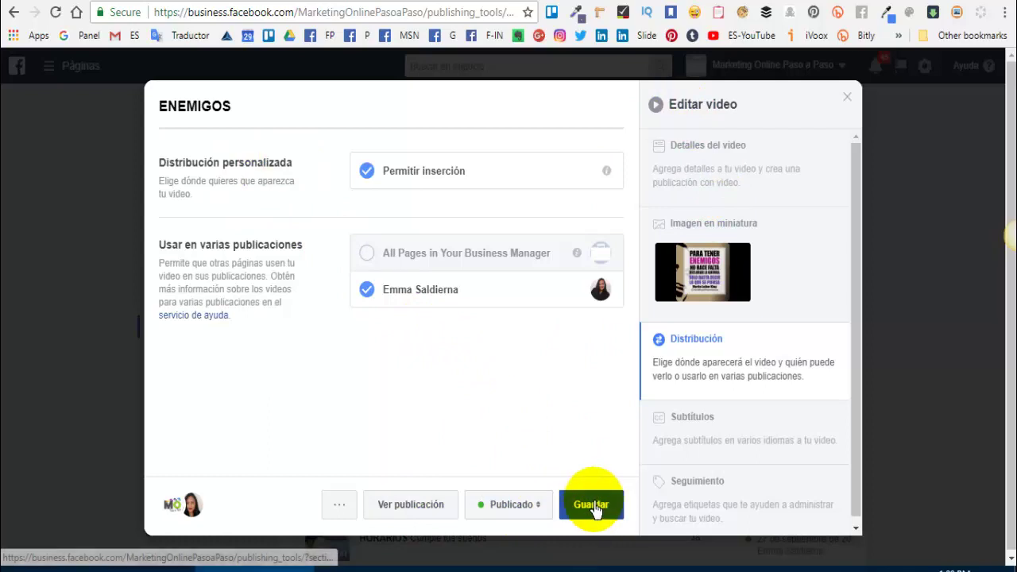
click(588, 509)
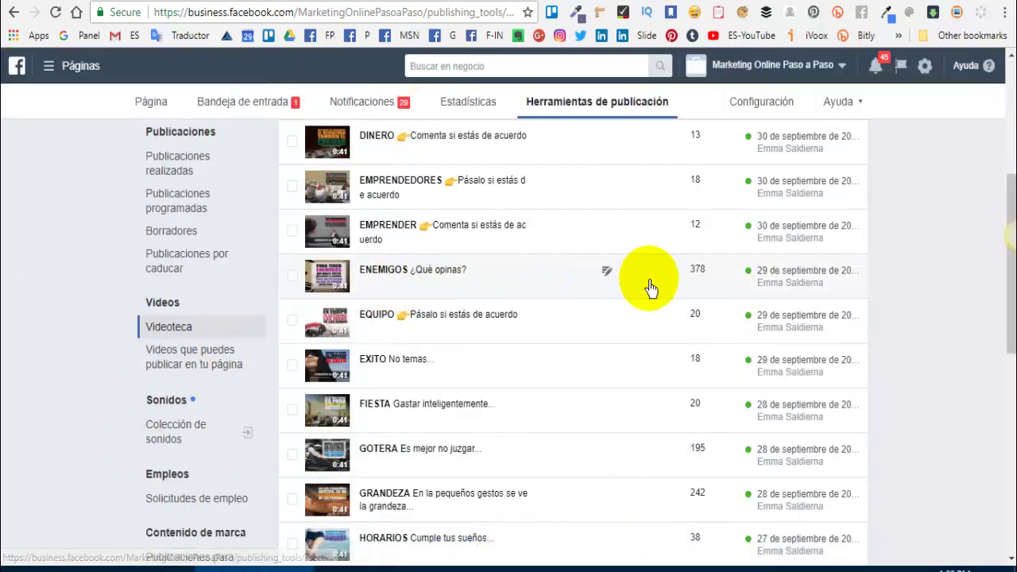
Open the personal brand page in a new browser tab.
scroll(578, 310, up, 5)
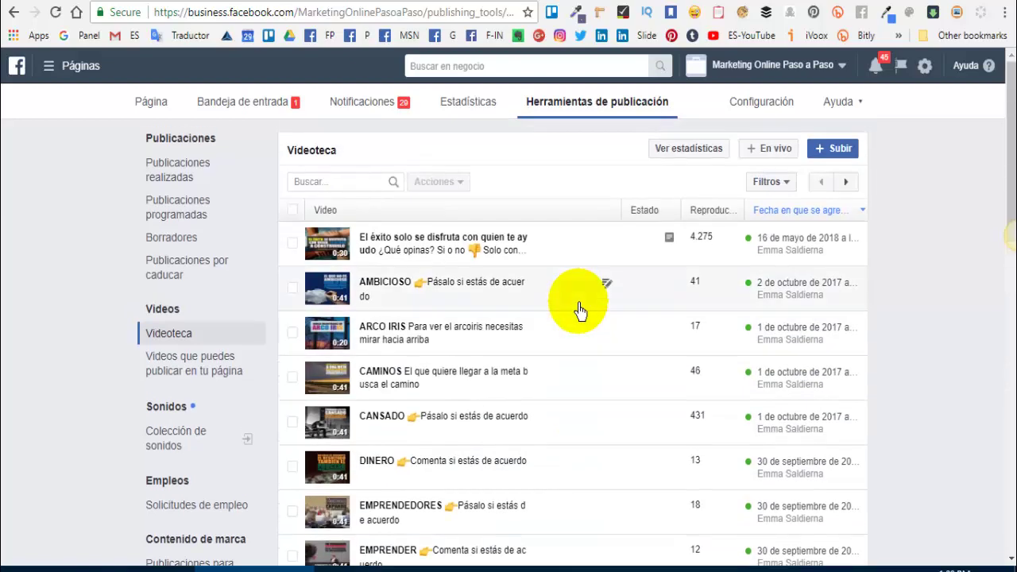
key(ctrl+t)
click(325, 36)
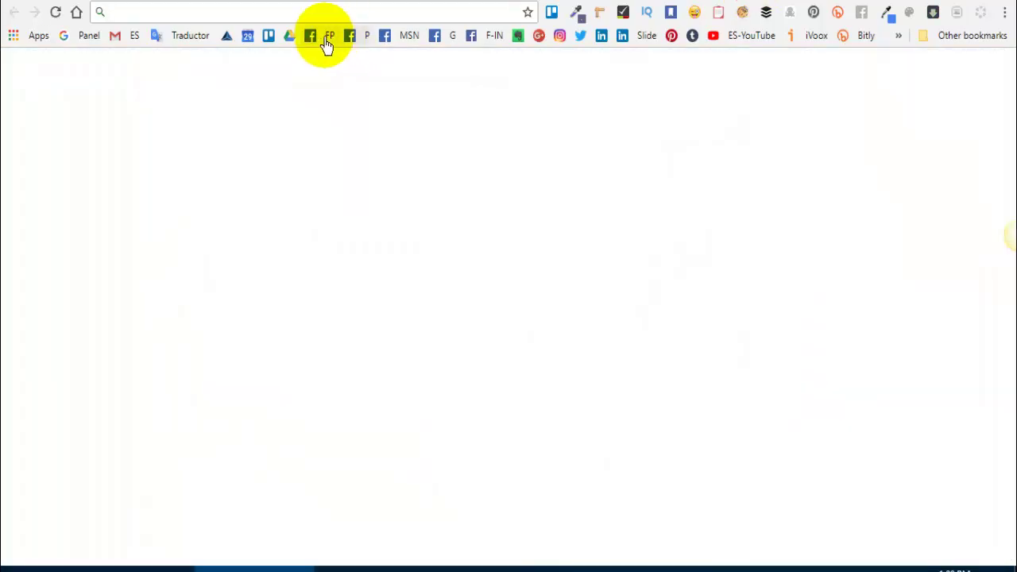
click(325, 36)
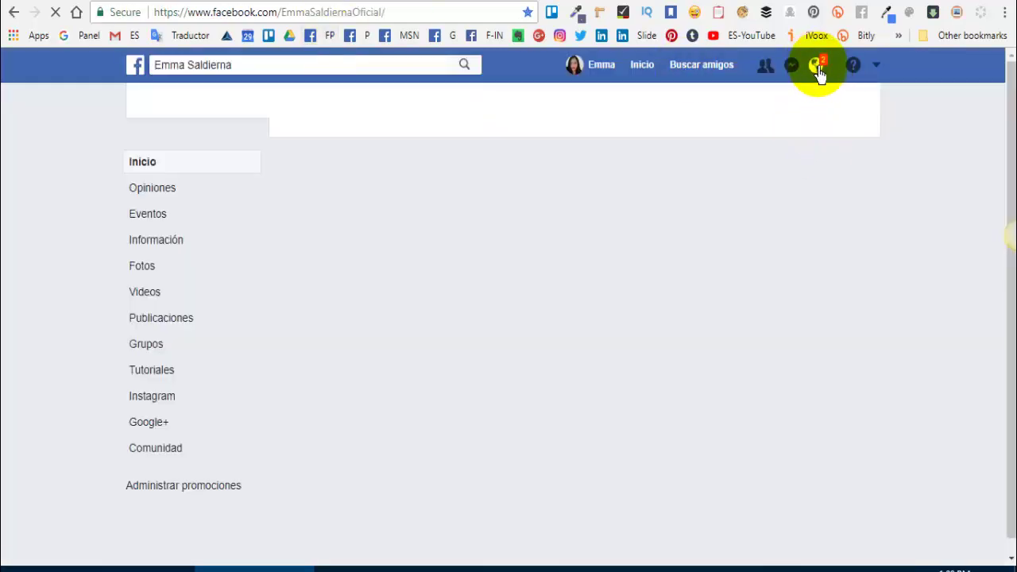
Check the account notifications for new Marketing Online videos available for use in several posts.
click(819, 70)
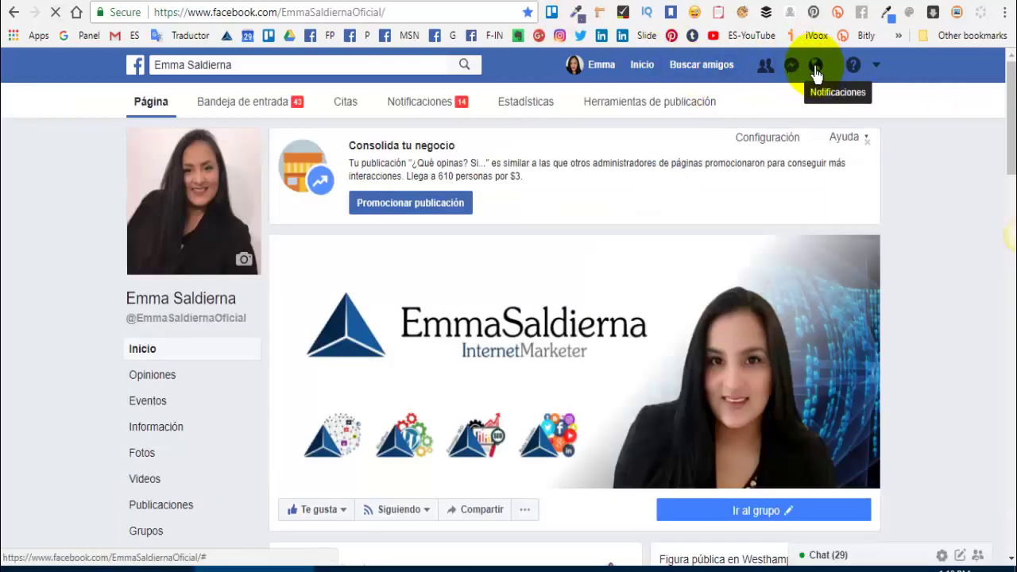
click(817, 71)
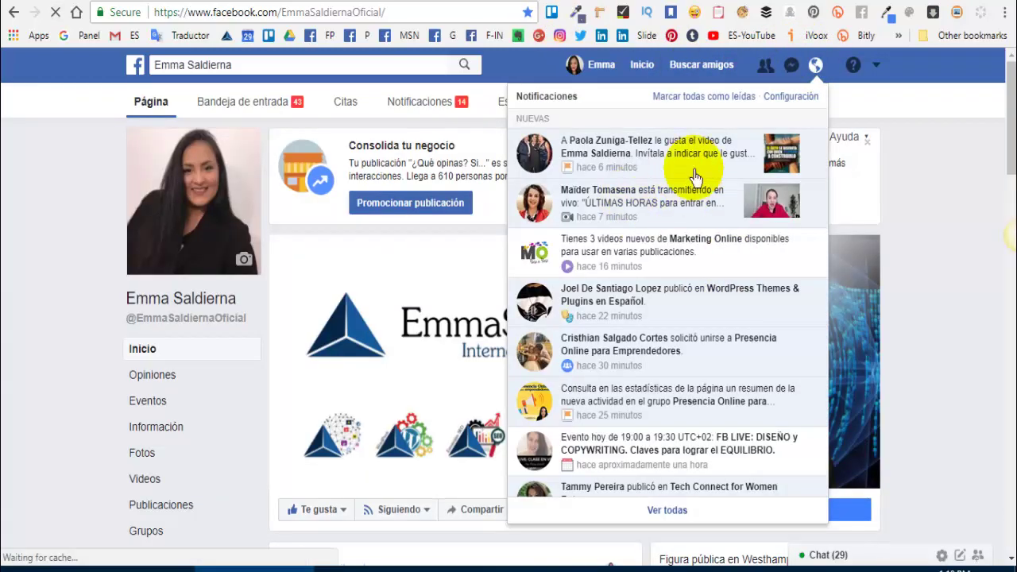
click(554, 199)
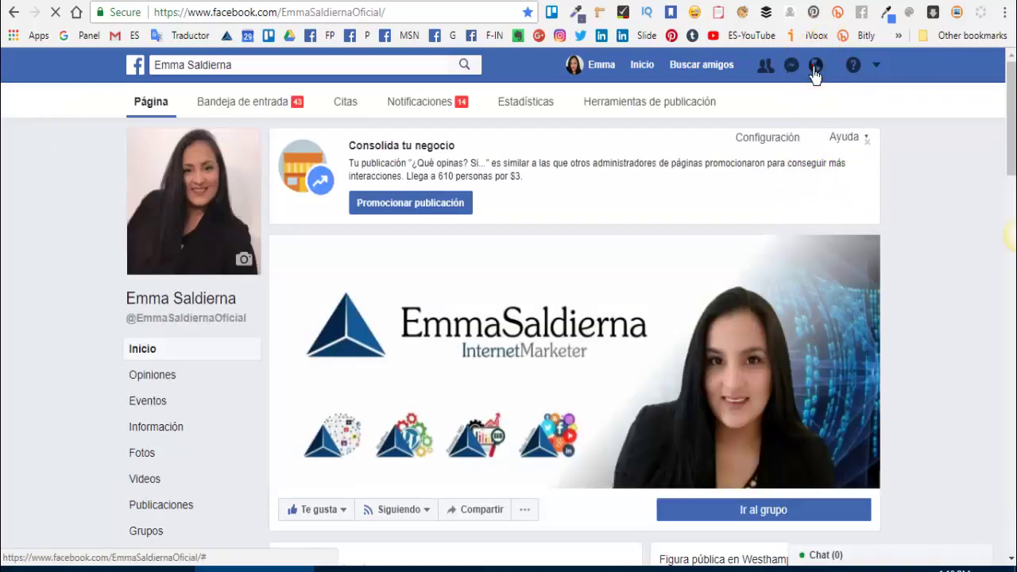
click(816, 70)
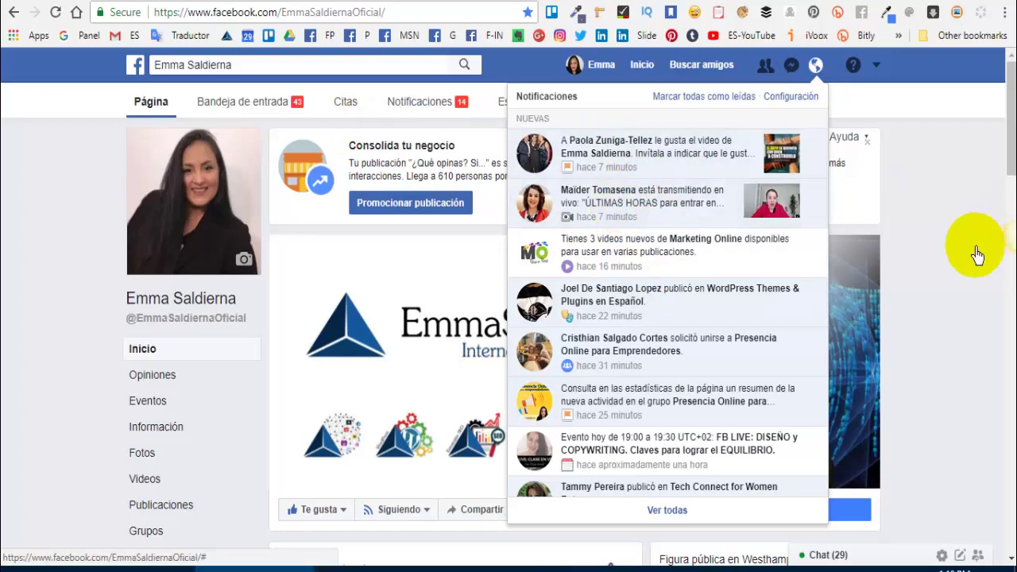
click(945, 219)
click(814, 68)
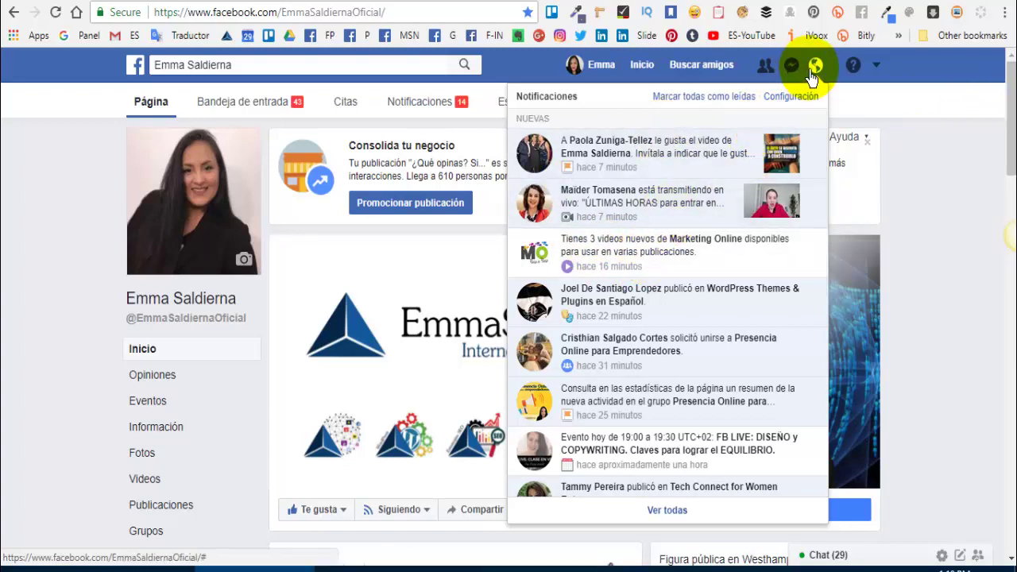
click(946, 173)
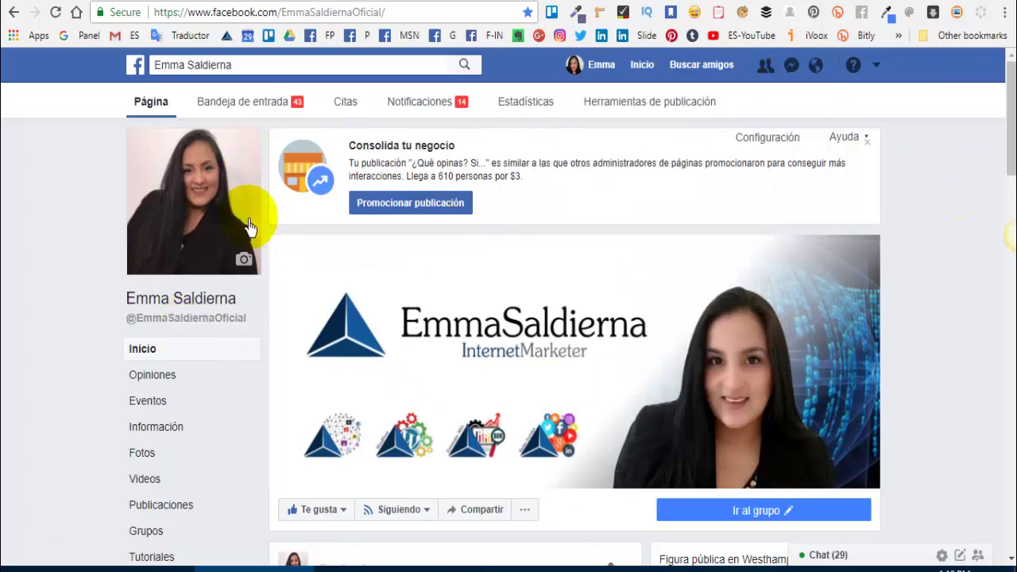
Open the list of videos that can be published on the personal brand page and review the Marketing Online videos.
scroll(465, 345, down, 6)
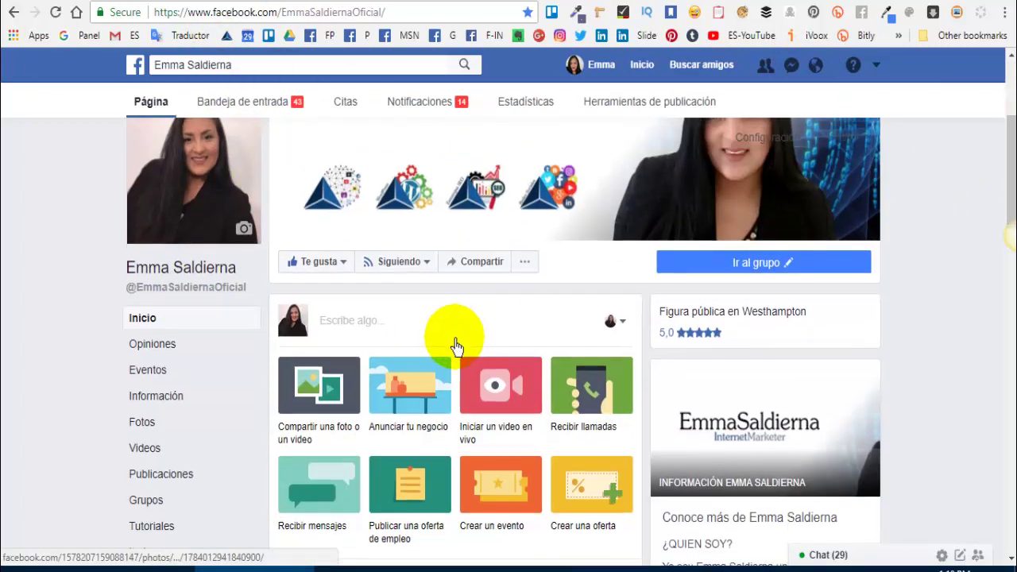
scroll(414, 372, down, 2)
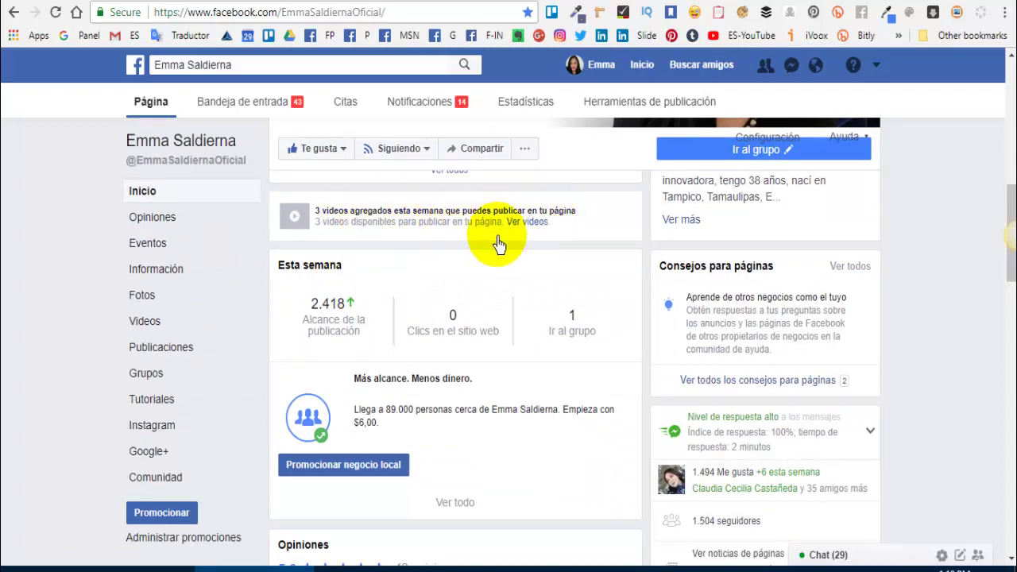
click(530, 226)
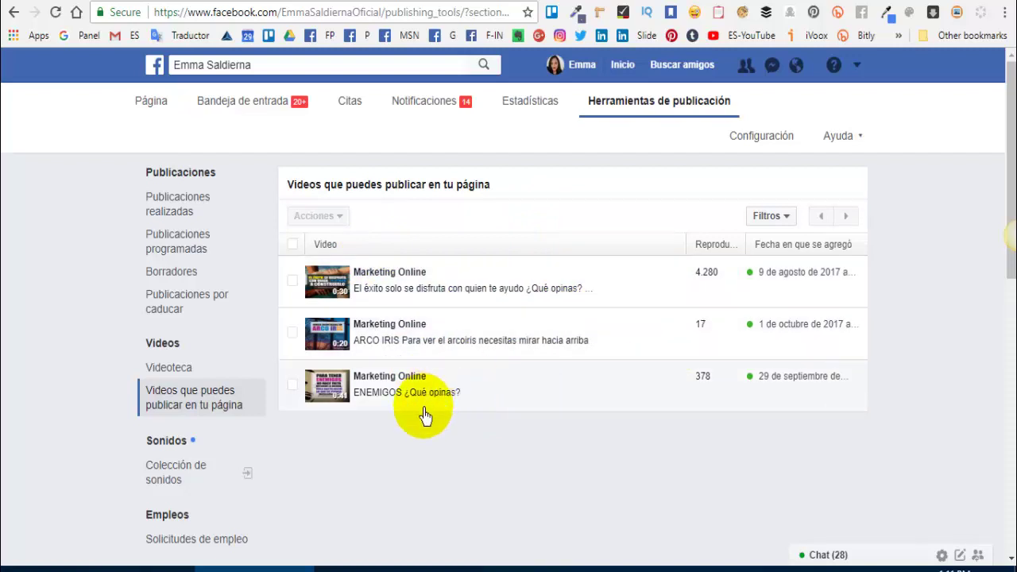
scroll(483, 421, down, 1)
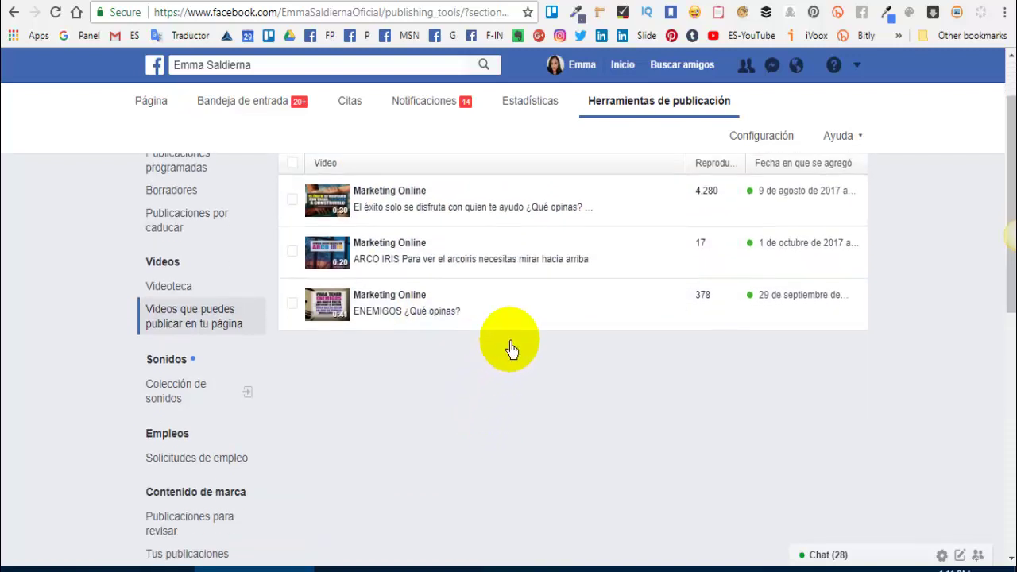
Preview the ENEMIGOS video shared by Marketing Online, close the preview and review its entry in the list of publishable videos.
click(535, 309)
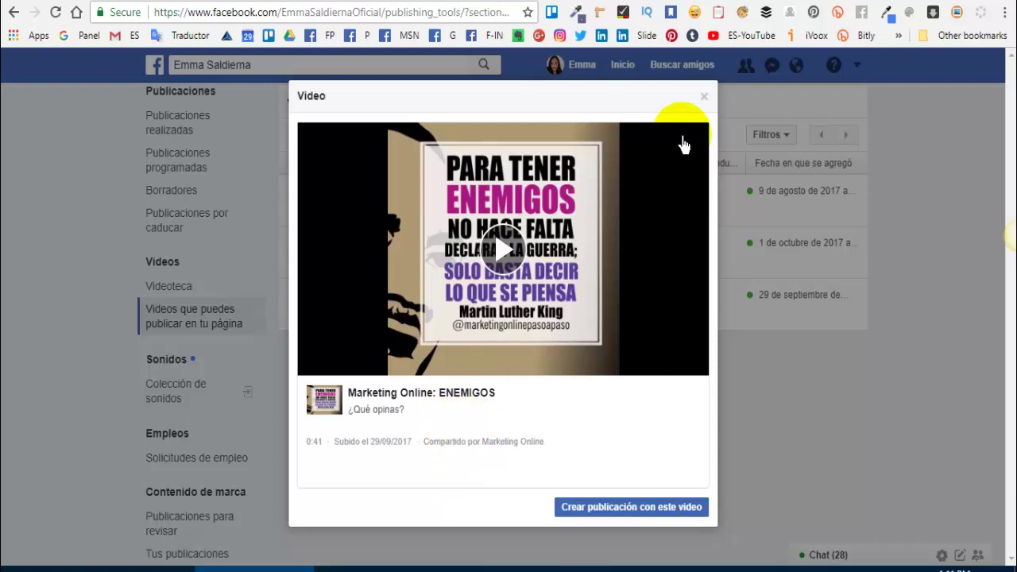
click(704, 96)
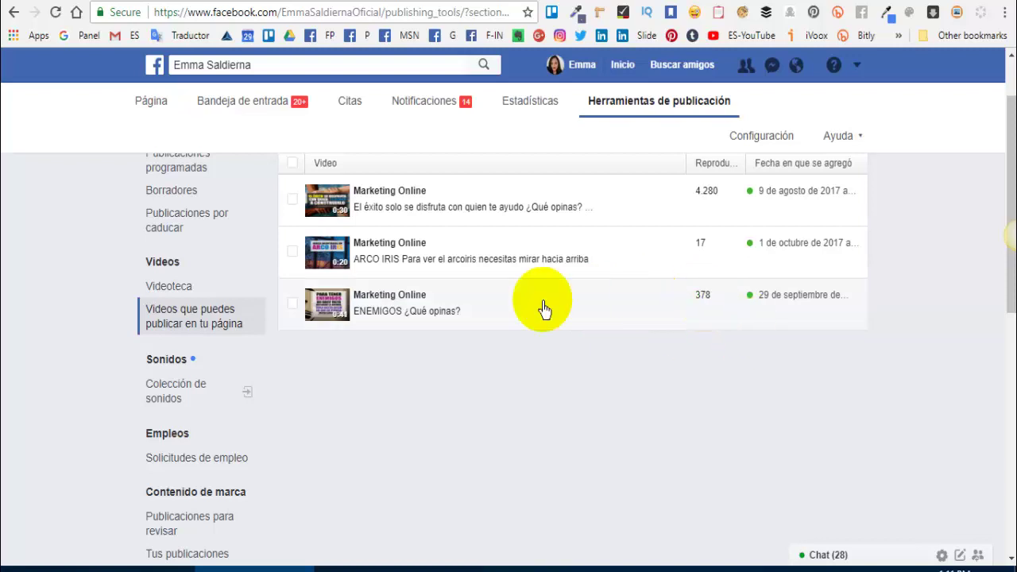
scroll(484, 318, up, 1)
scroll(531, 390, down, 2)
scroll(531, 389, up, 3)
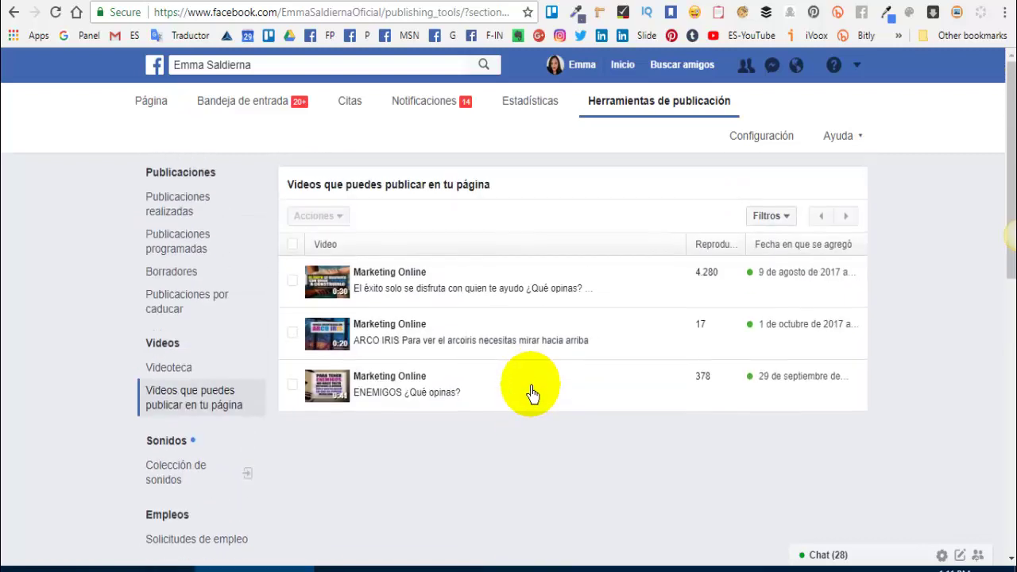
scroll(541, 438, down, 2)
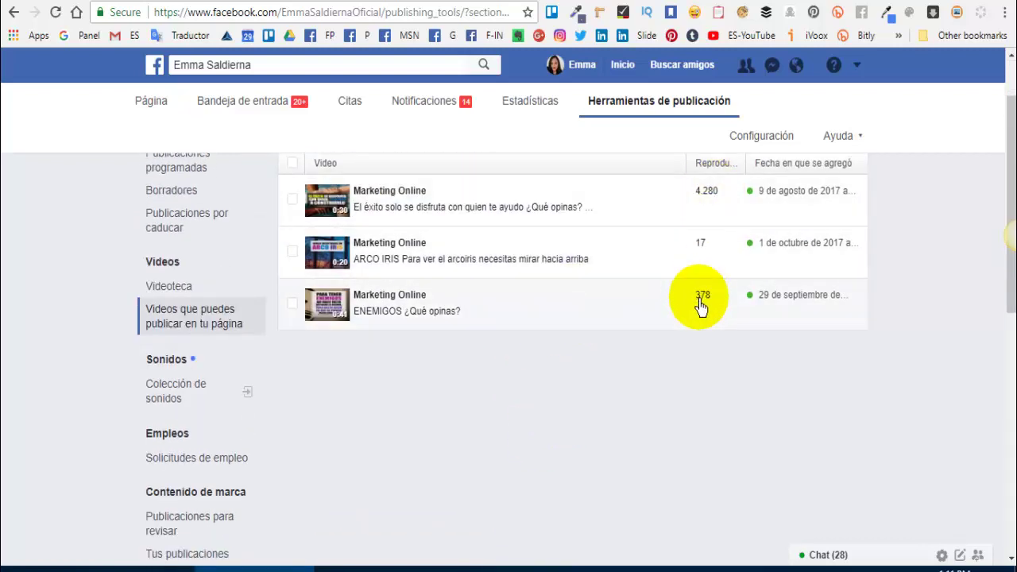
Start a new post with the shared ENEMIGOS video and check its description text "¿Qué opinas?".
click(524, 307)
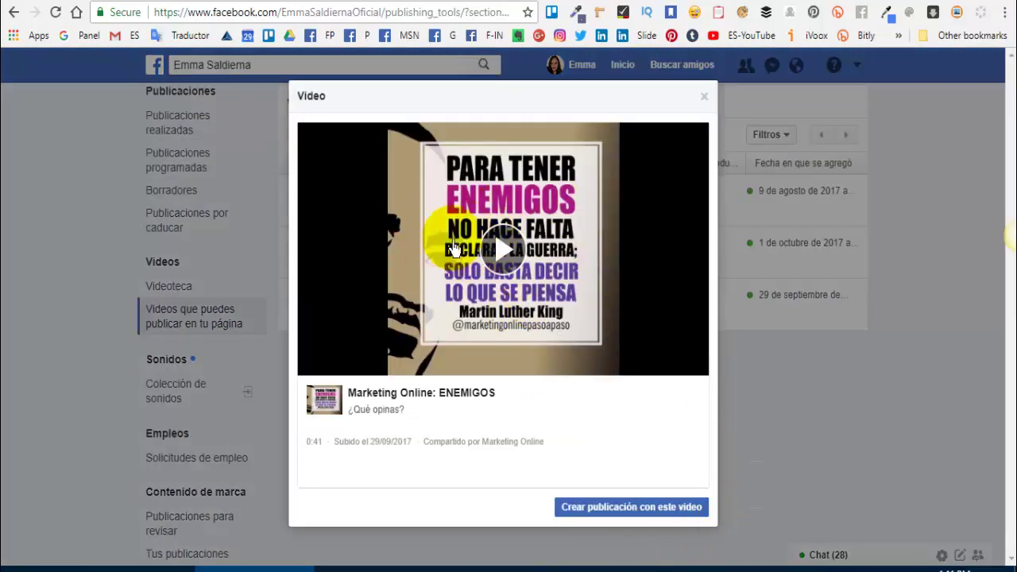
click(615, 509)
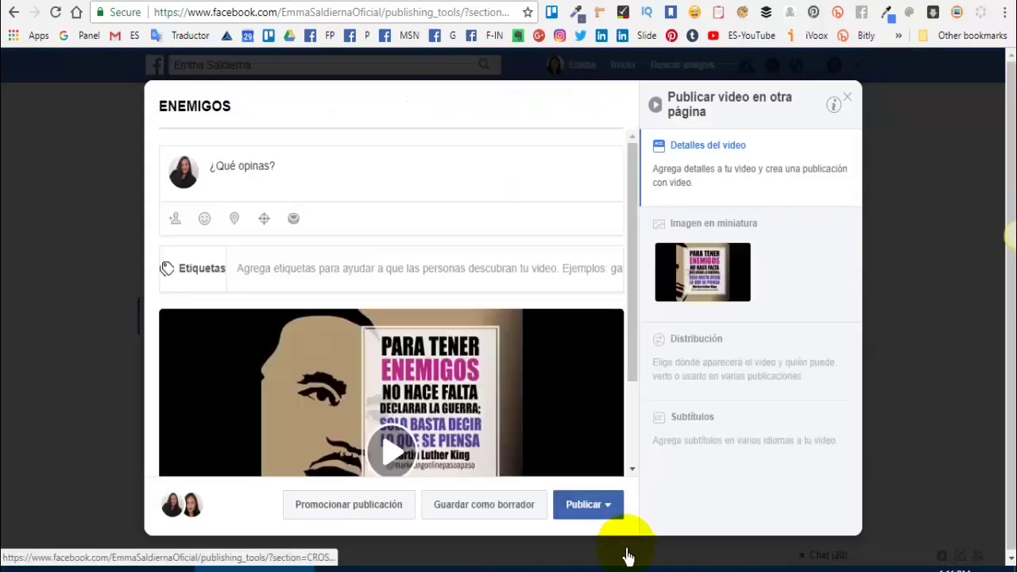
click(326, 174)
click(216, 180)
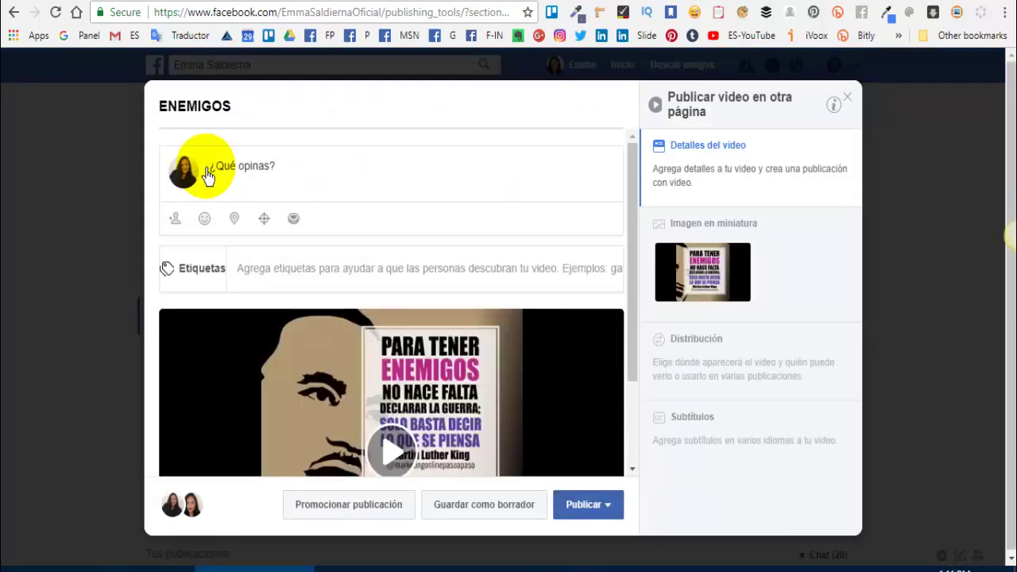
click(294, 167)
click(253, 181)
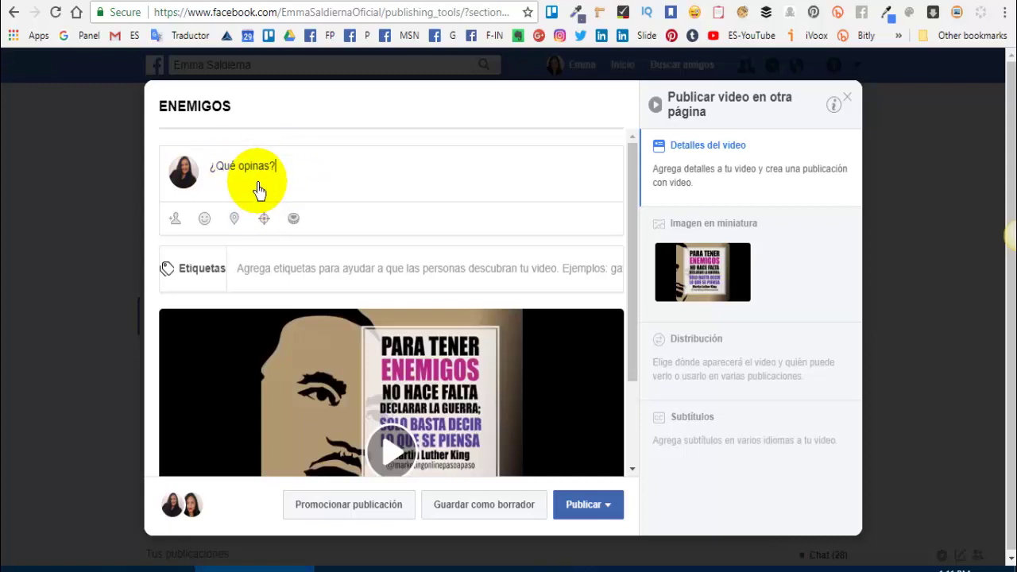
Publish the ENEMIGOS video post immediately and dismiss the processing notice.
click(584, 513)
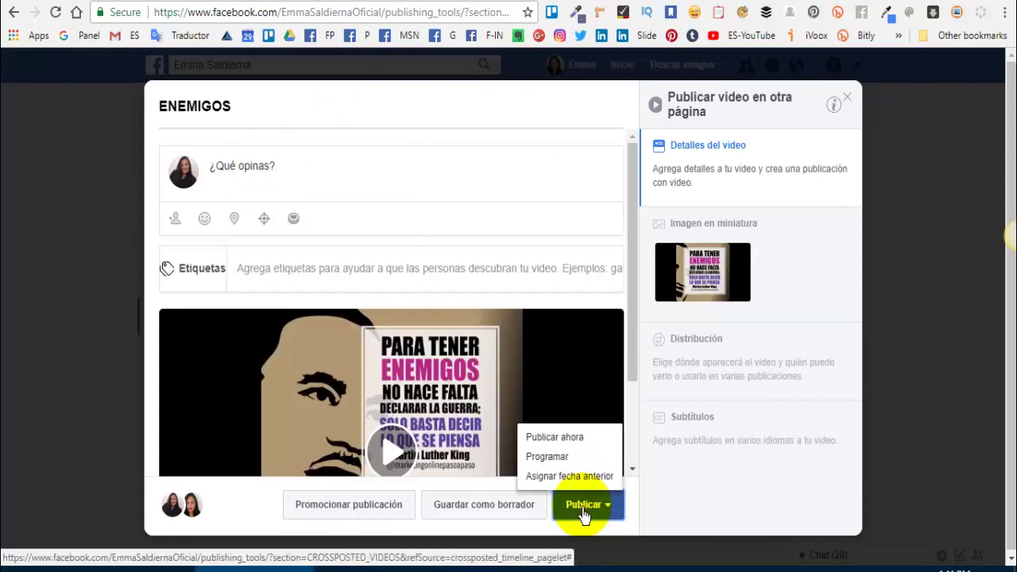
click(556, 437)
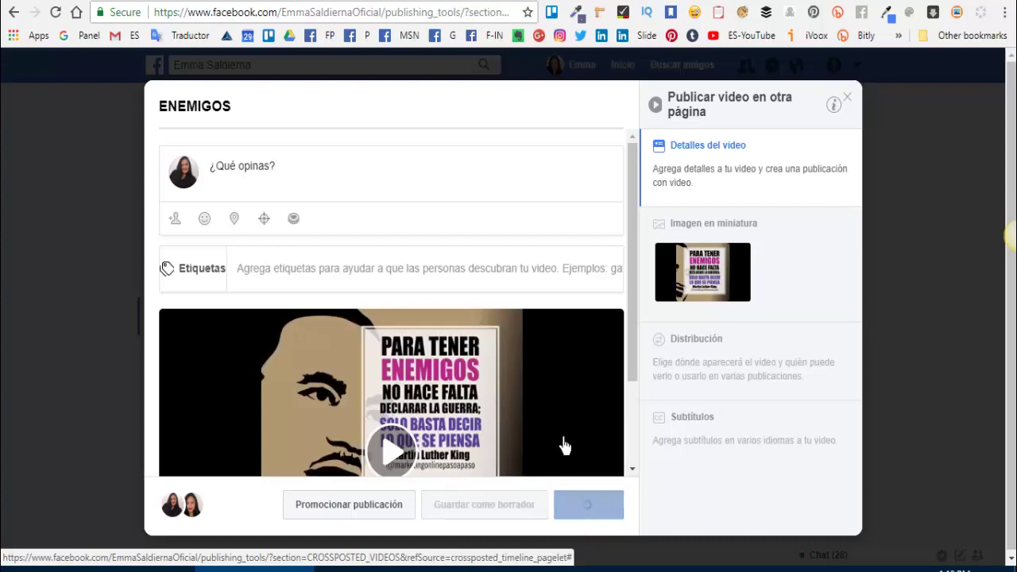
click(564, 445)
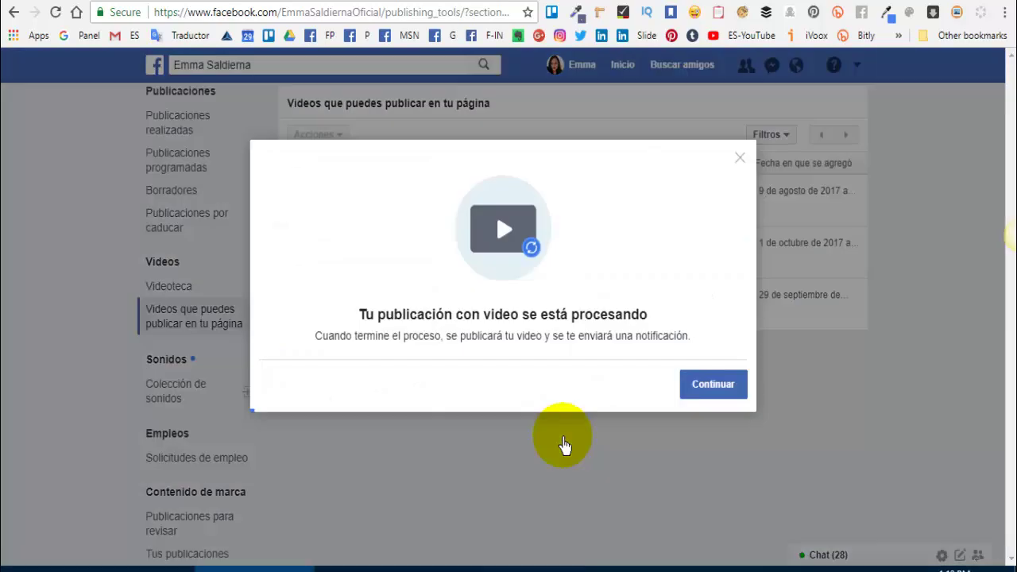
click(716, 387)
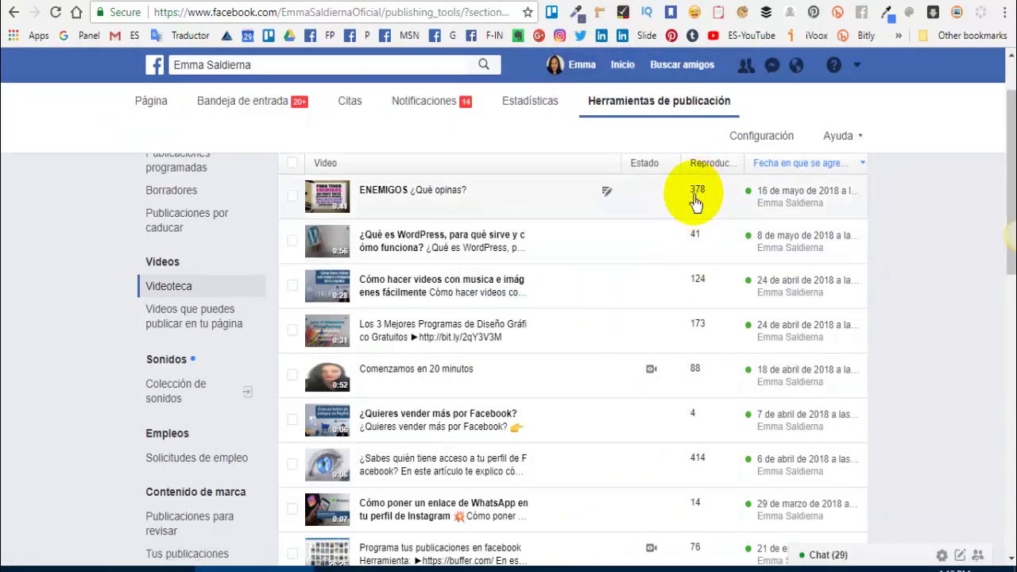
Open the personal brand page and locate the newly published ENEMIGOS post among its publications.
click(861, 66)
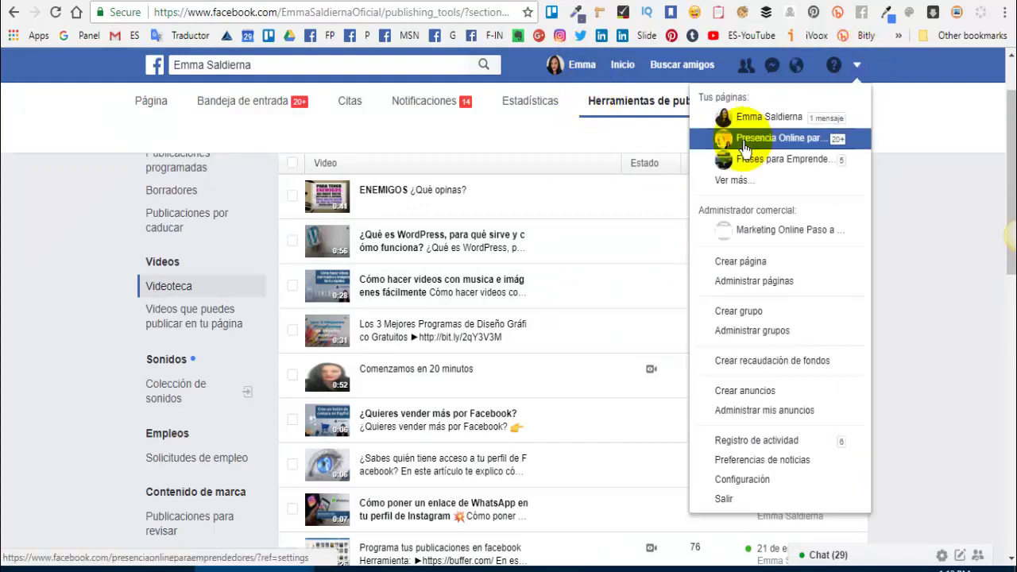
click(751, 125)
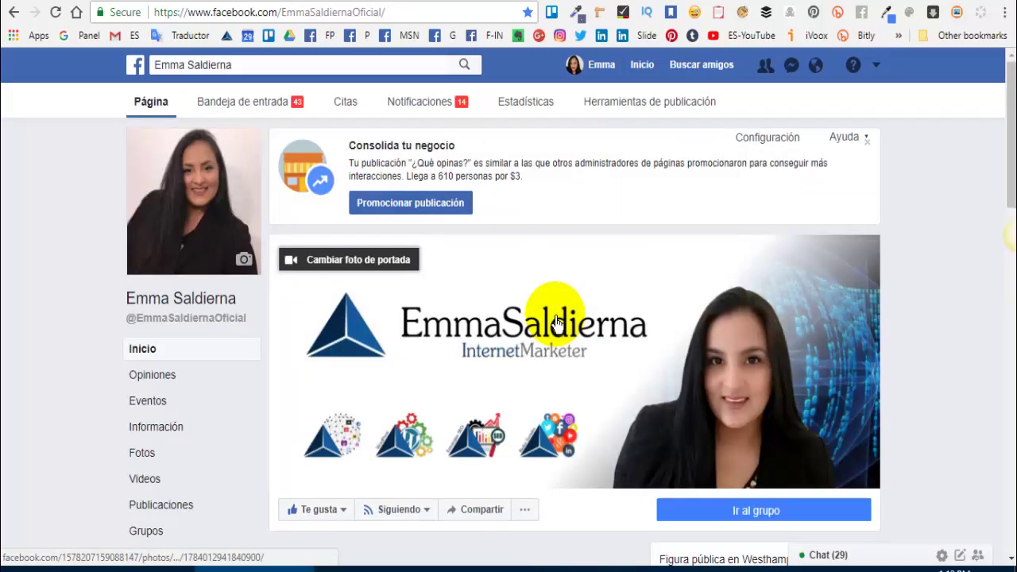
scroll(401, 469, down, 2)
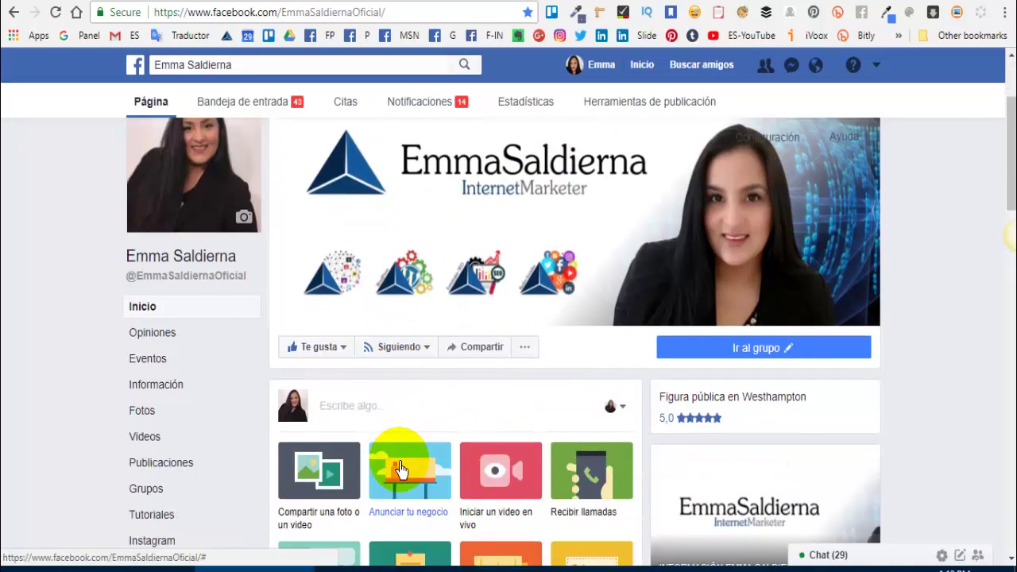
scroll(401, 468, down, 5)
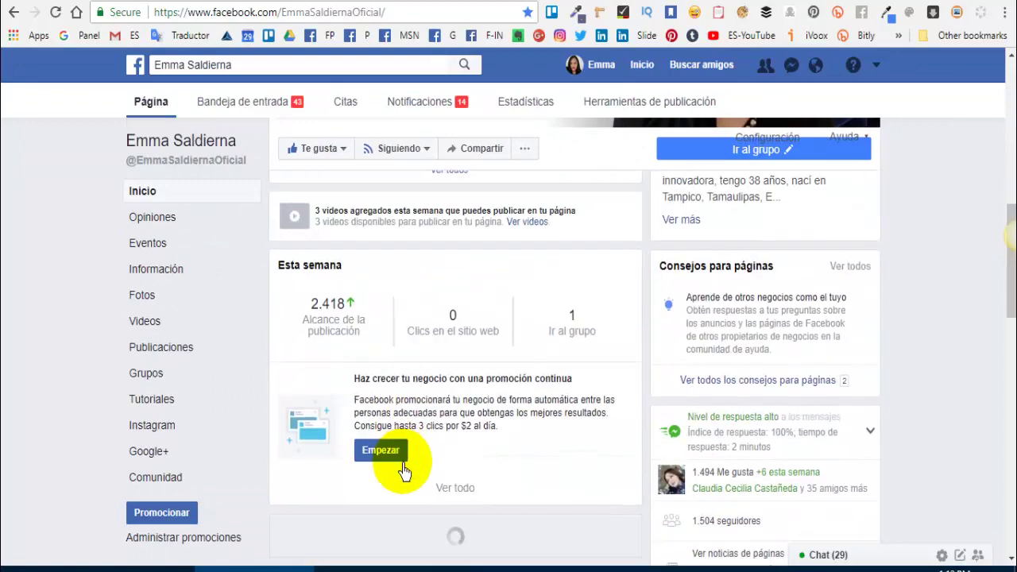
scroll(403, 471, down, 8)
scroll(403, 471, down, 10)
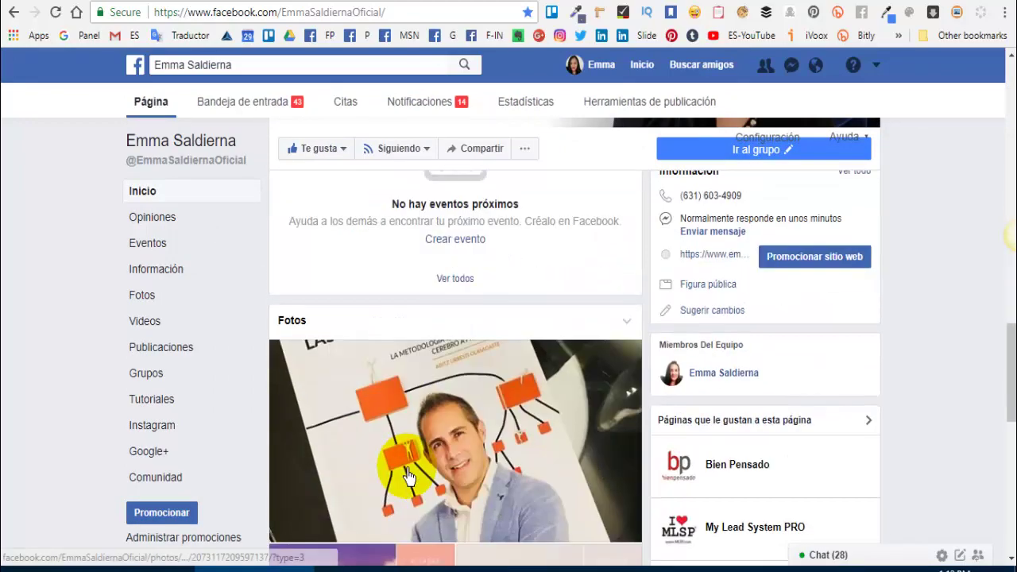
scroll(409, 484, down, 1)
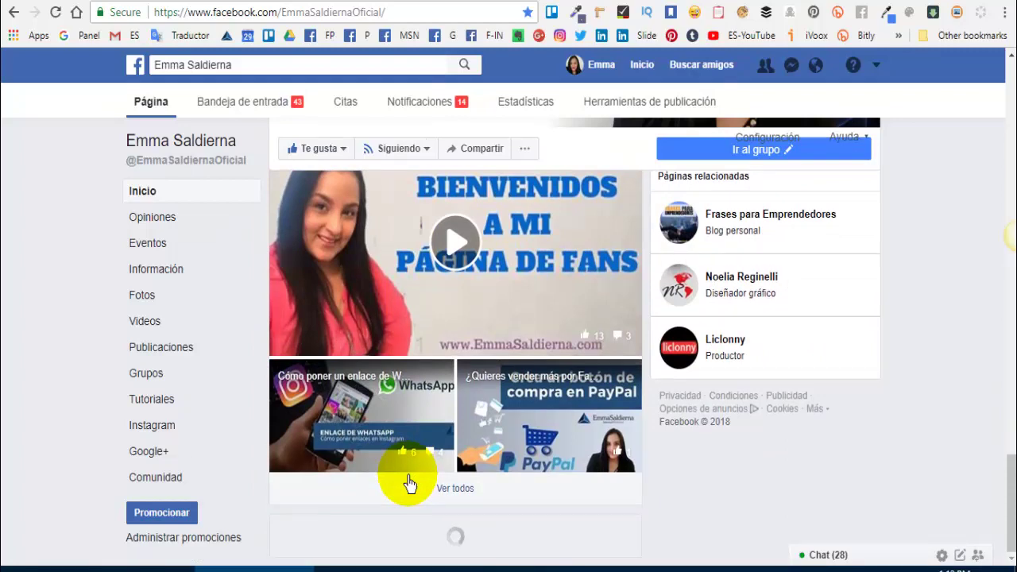
scroll(408, 484, down, 10)
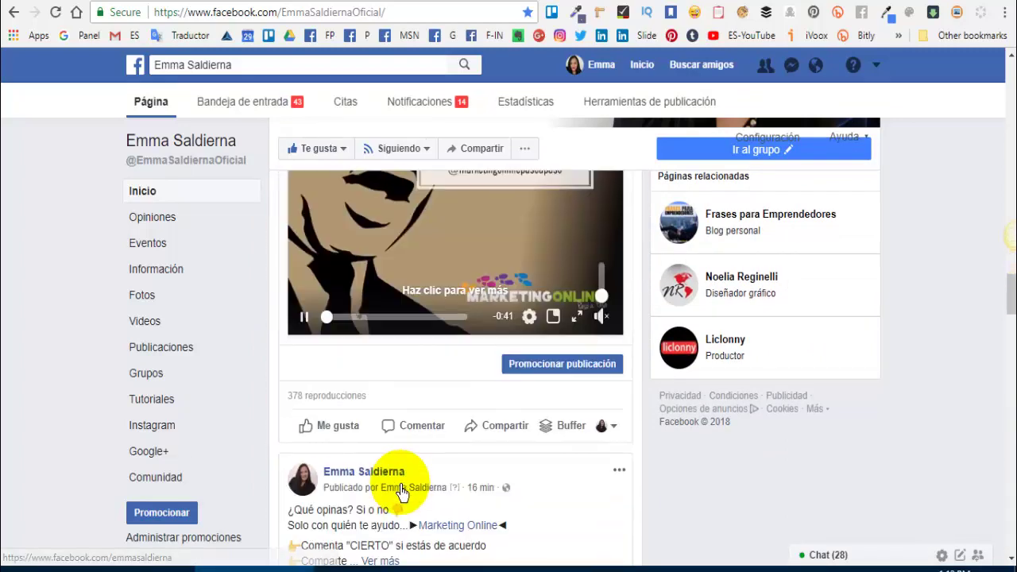
Examine the ENEMIGOS post on the personal brand page, including its publication details and play count.
mouse_move(292, 407)
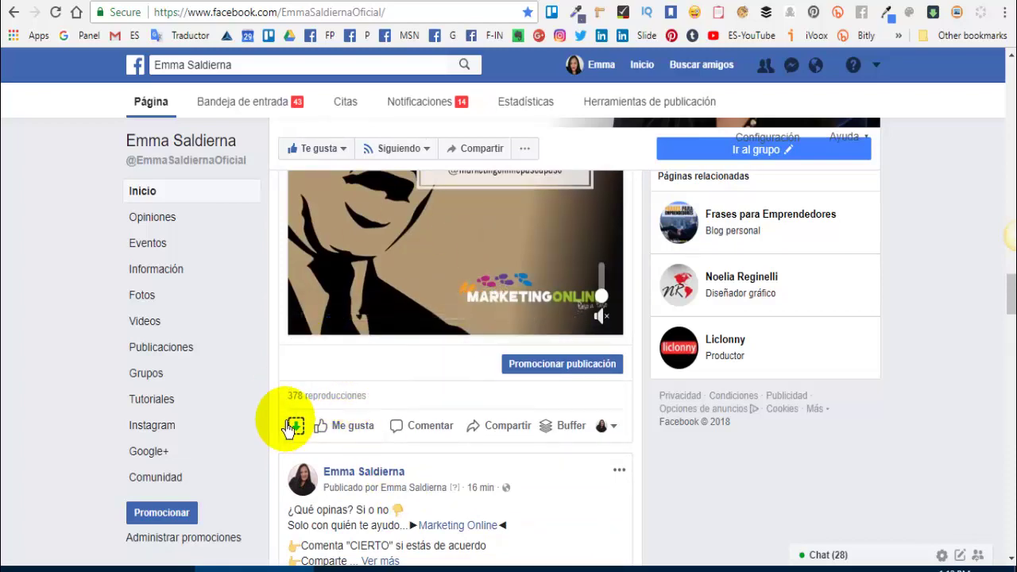
scroll(431, 390, up, 5)
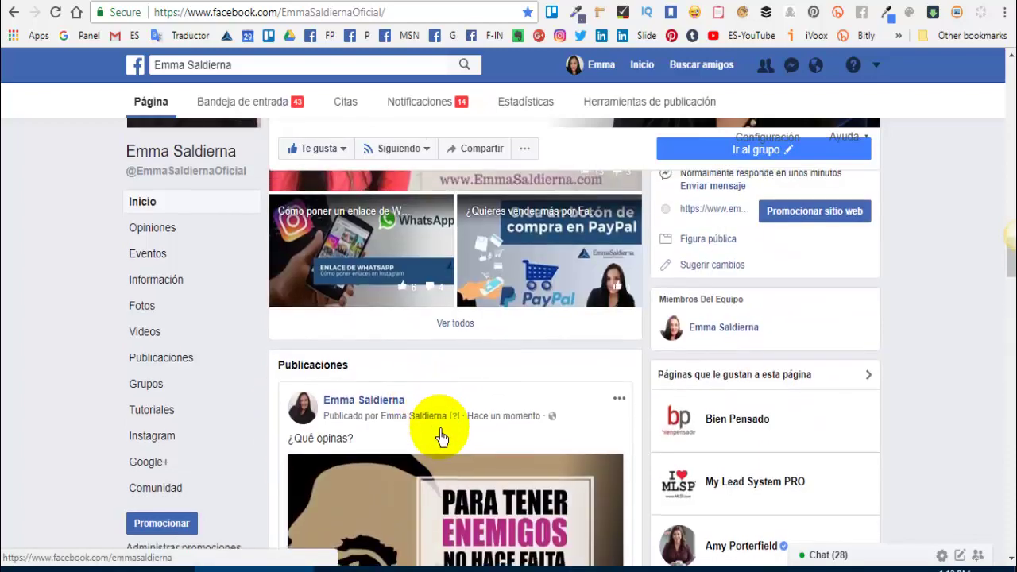
scroll(442, 435, down, 7)
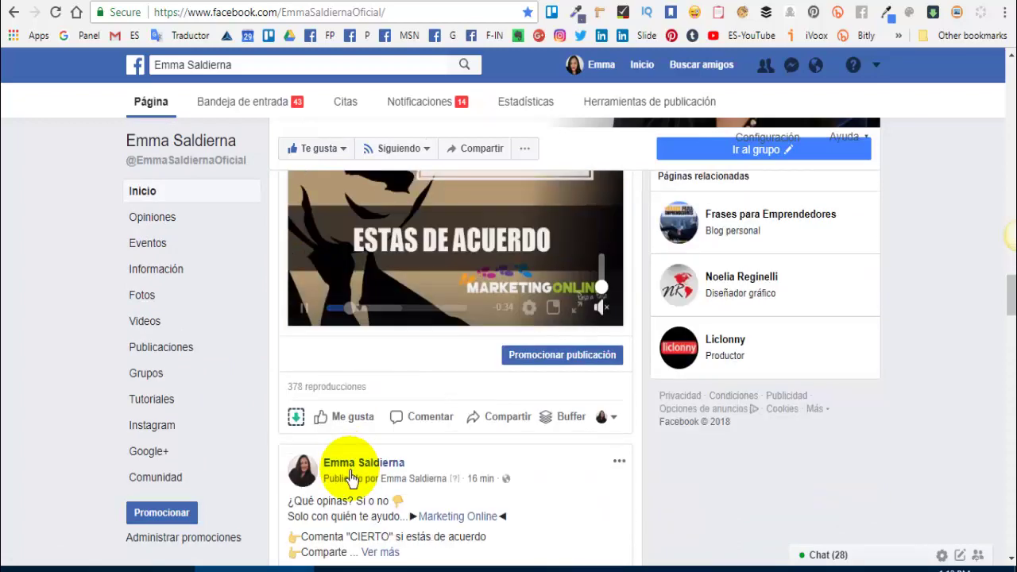
scroll(351, 477, down, 1)
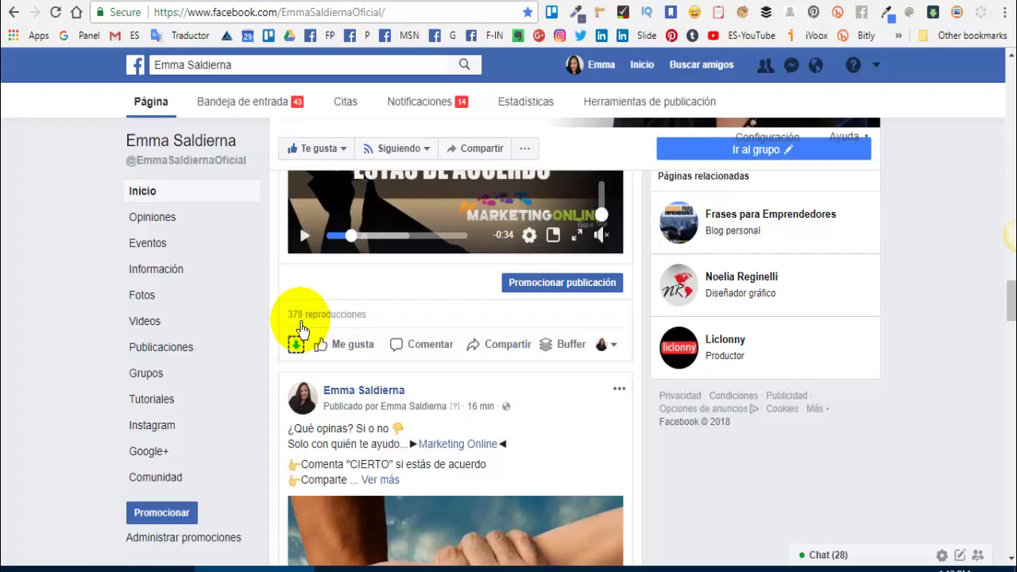
scroll(386, 311, up, 2)
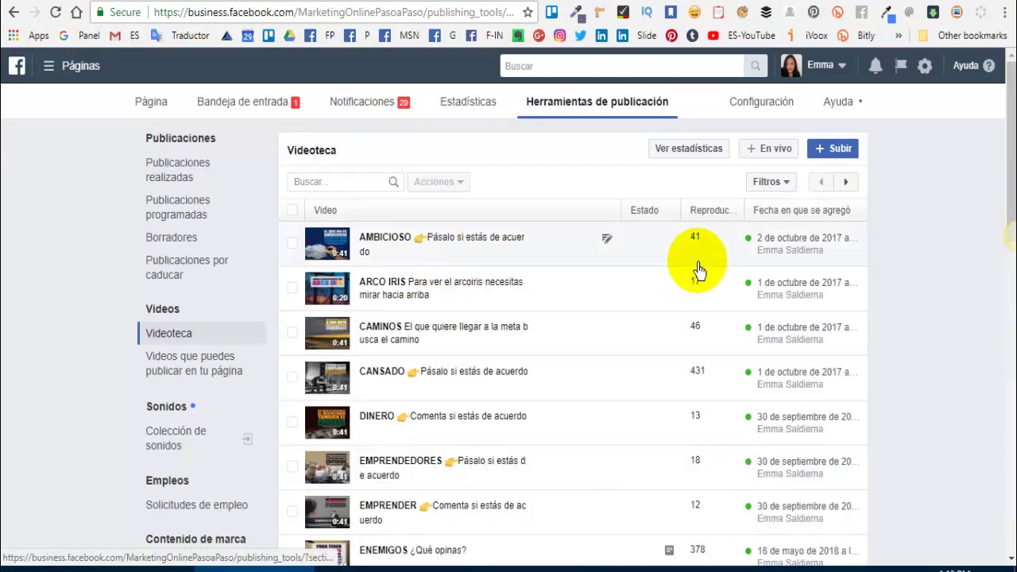
Find the ENEMIGOS video in the Marketing Online page's video library and open its details.
scroll(601, 416, down, 2)
scroll(674, 391, down, 3)
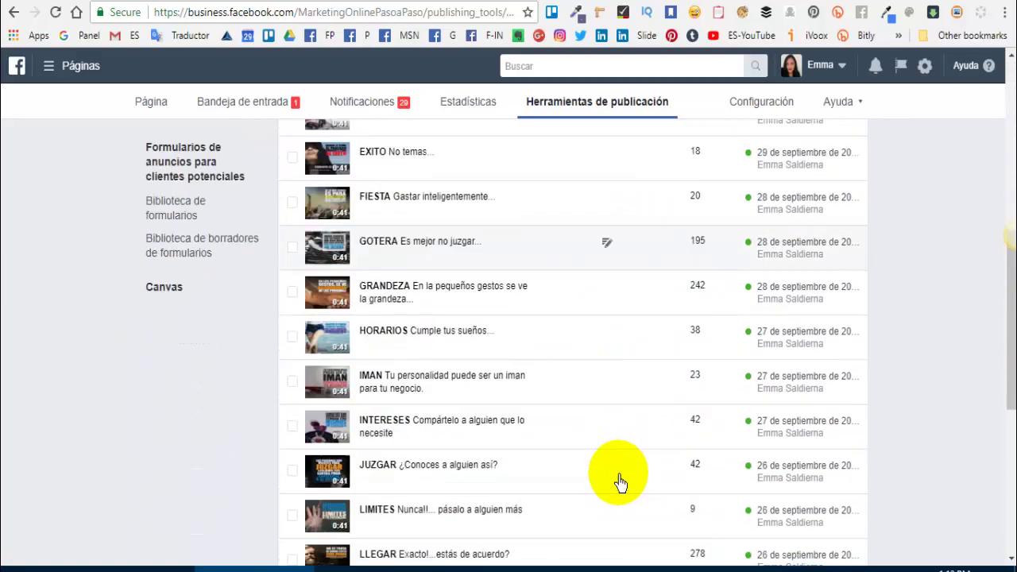
scroll(620, 480, down, 5)
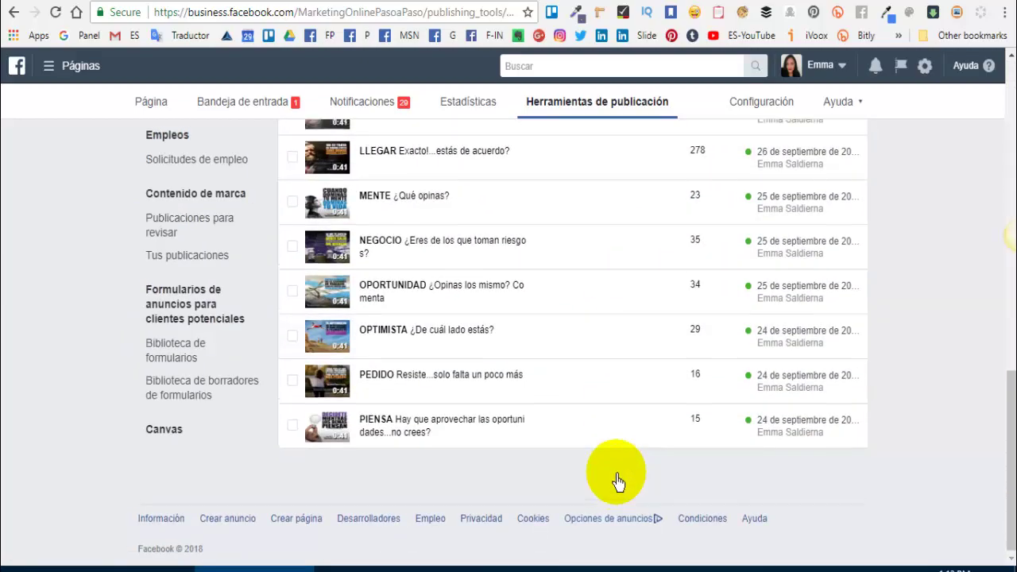
scroll(619, 481, up, 10)
click(618, 481)
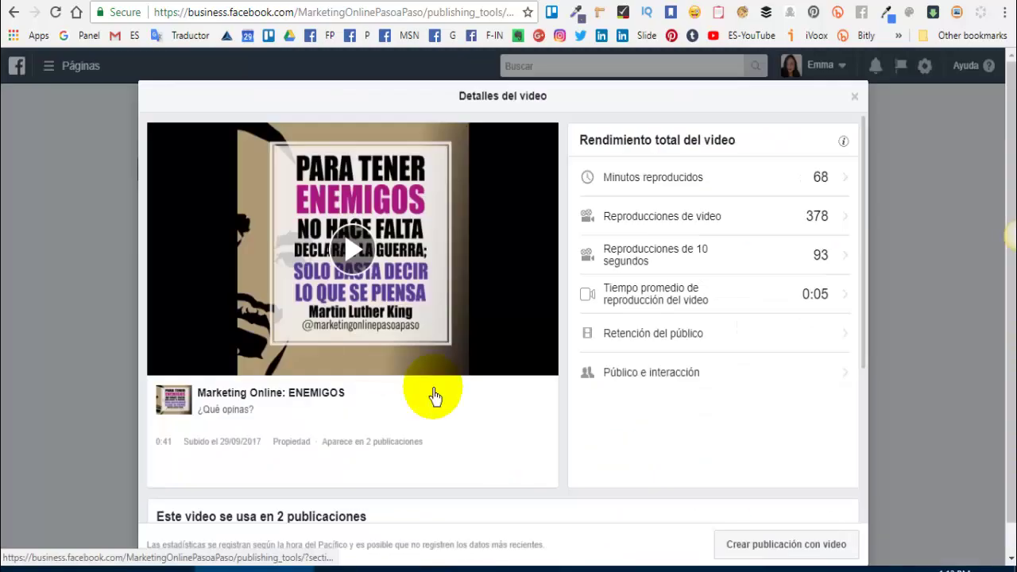
Examine the ENEMIGOS video's performance figures for its own post and the crossposted one, and close the video details.
scroll(466, 431, down, 3)
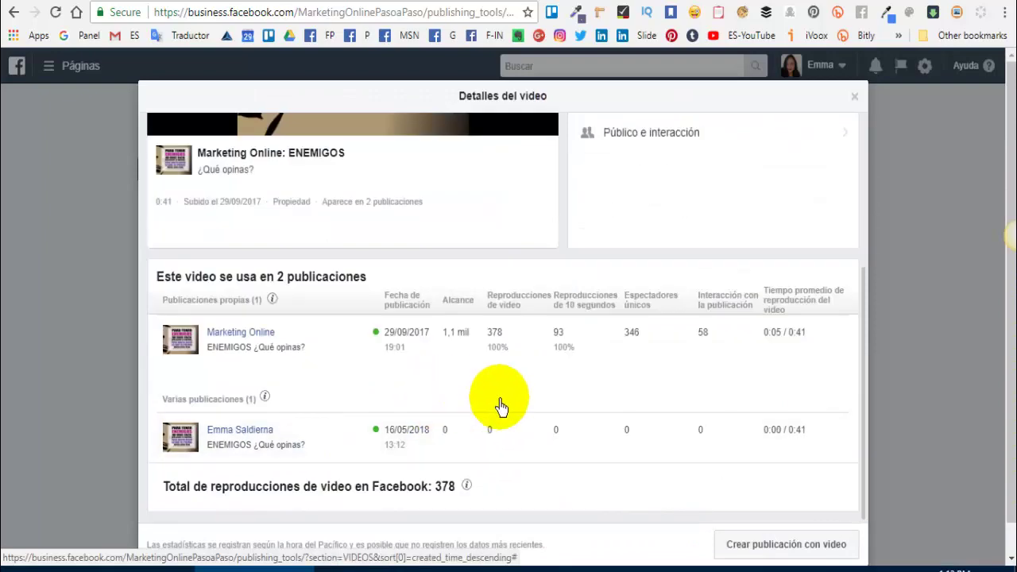
scroll(572, 402, up, 3)
scroll(562, 405, down, 3)
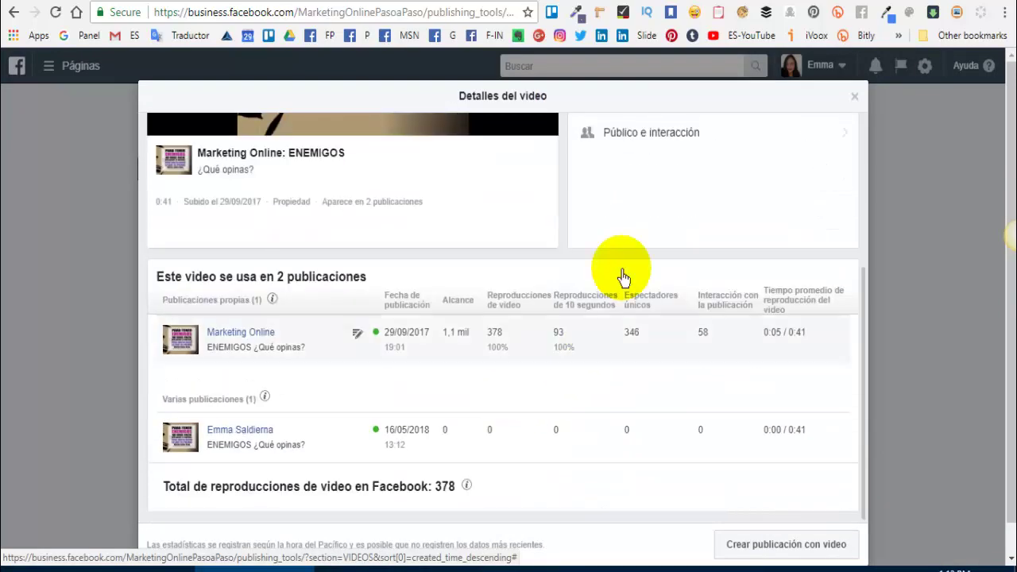
scroll(472, 363, up, 3)
scroll(584, 452, down, 2)
scroll(584, 452, down, 1)
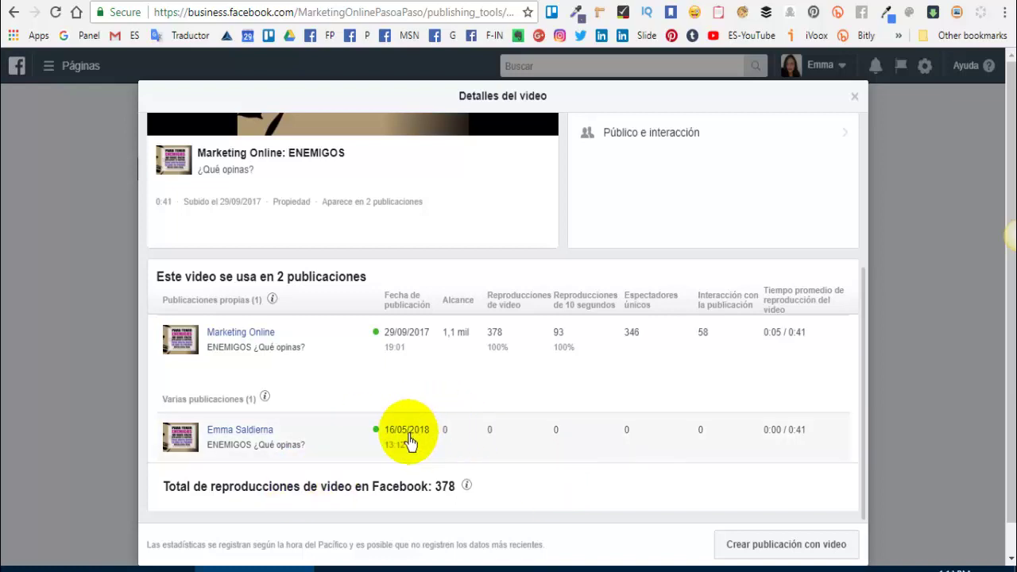
mouse_move(371, 435)
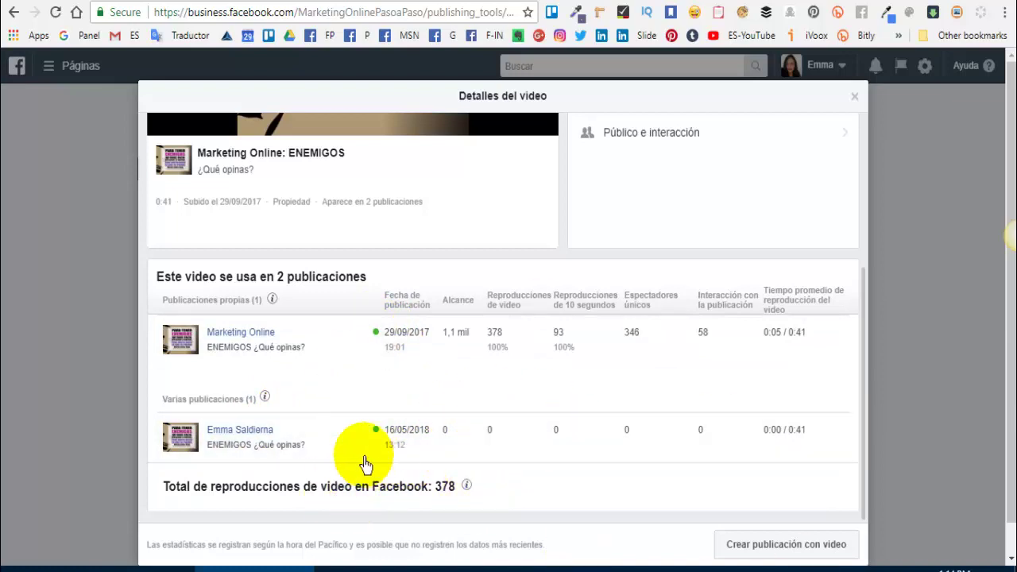
click(856, 101)
Look over the Marketing Online video library and return to the ENEMIGOS post on the personal brand page.
scroll(437, 445, up, 5)
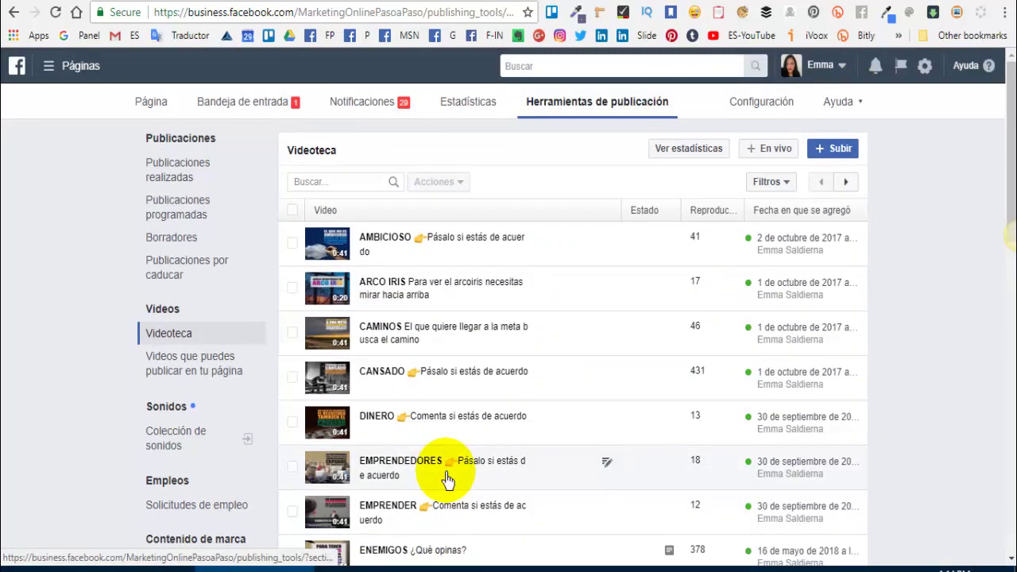
scroll(447, 479, down, 2)
scroll(448, 482, up, 2)
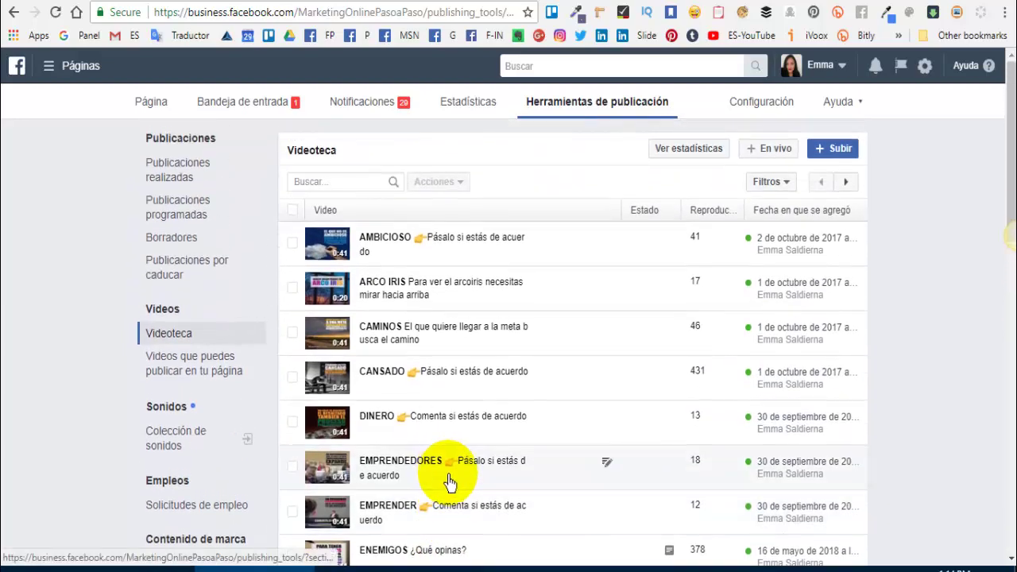
scroll(449, 485, down, 3)
scroll(453, 494, down, 1)
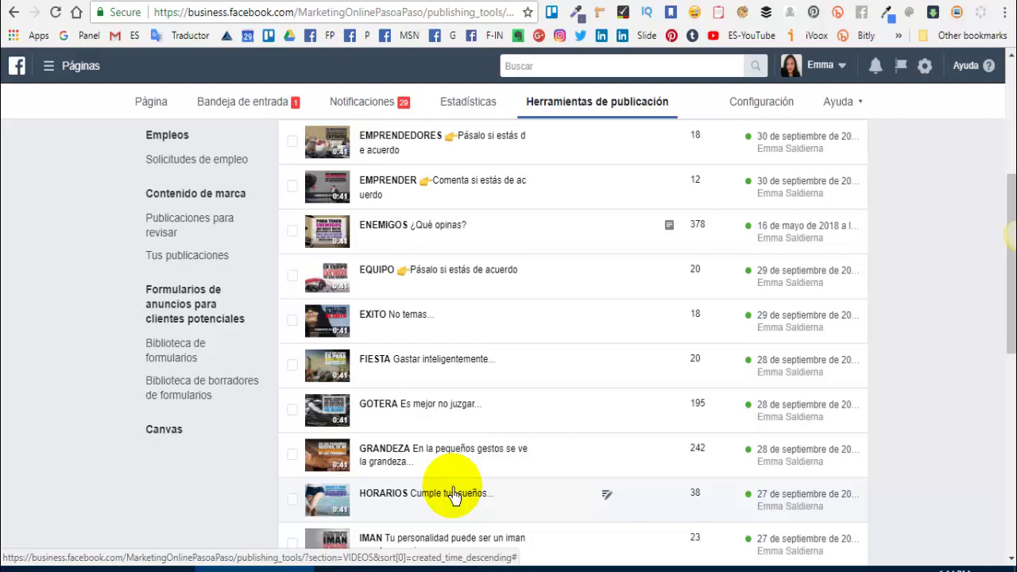
key(ctrl+Tab)
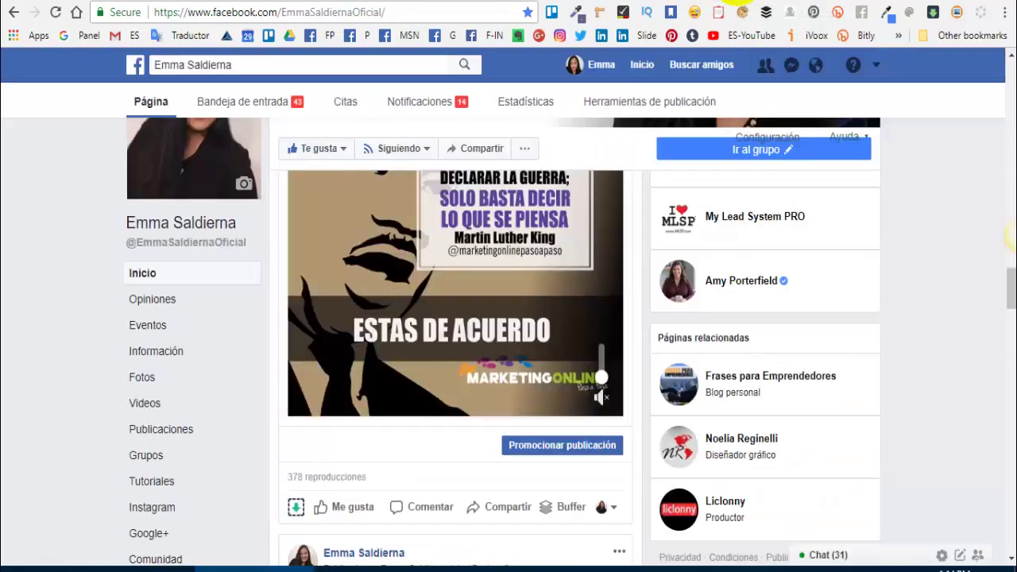
Examine the ENEMIGOS post on the personal brand page, including the breakdown of its plays by publication.
scroll(372, 366, up, 5)
scroll(381, 368, down, 3)
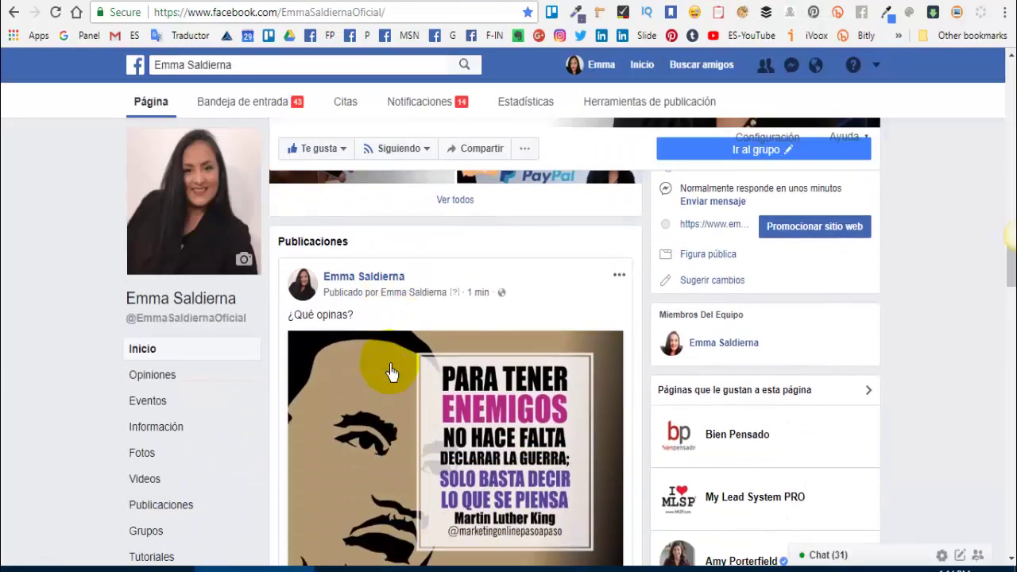
scroll(389, 367, up, 1)
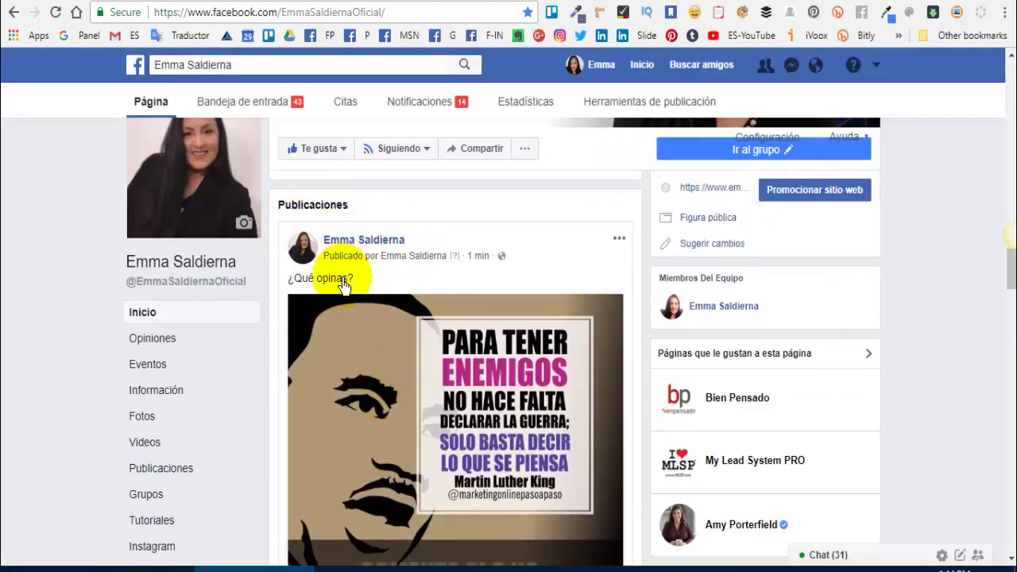
scroll(470, 403, down, 3)
scroll(477, 432, up, 3)
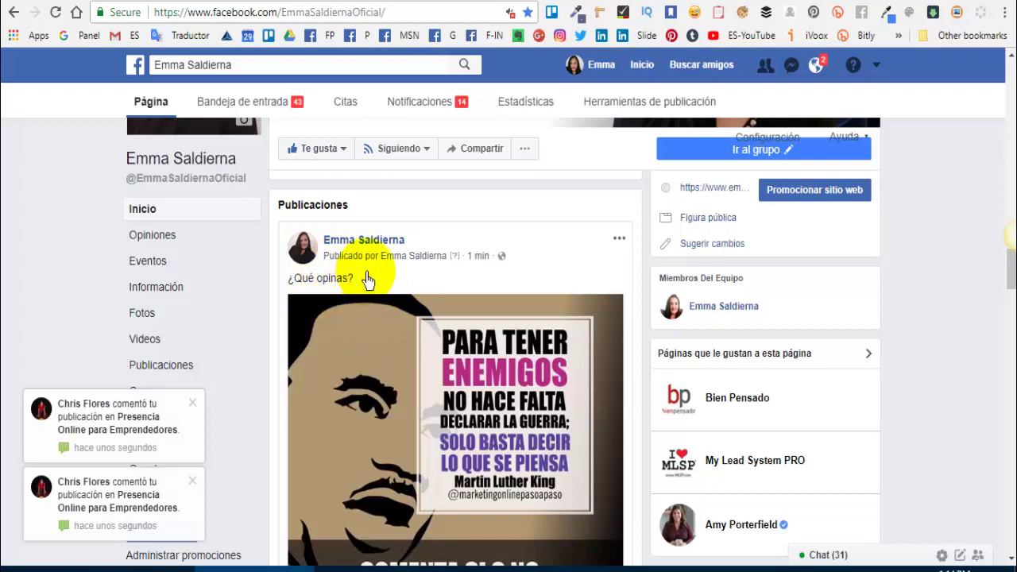
scroll(382, 307, down, 2)
scroll(419, 340, up, 2)
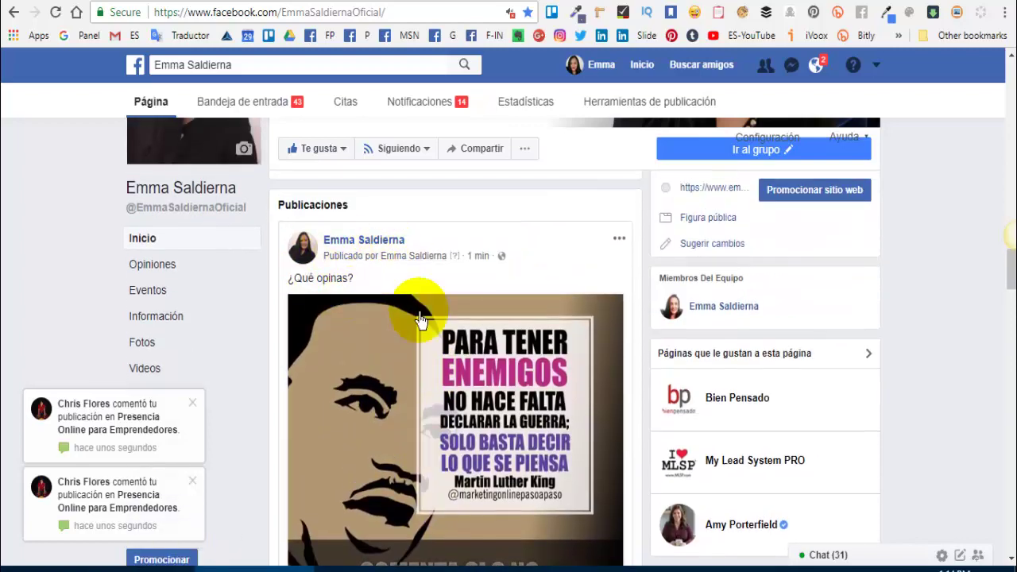
scroll(420, 318, down, 5)
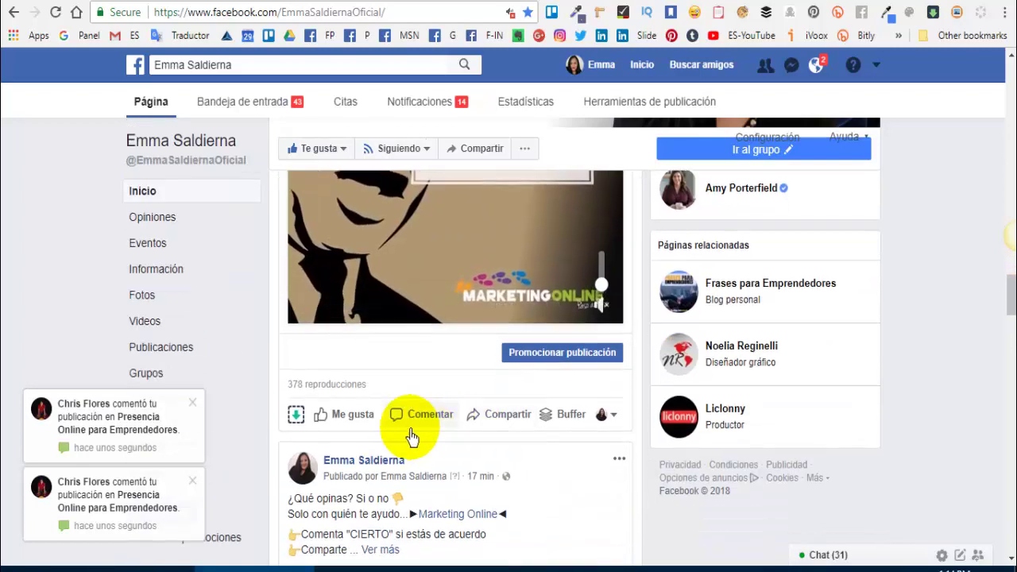
mouse_move(330, 328)
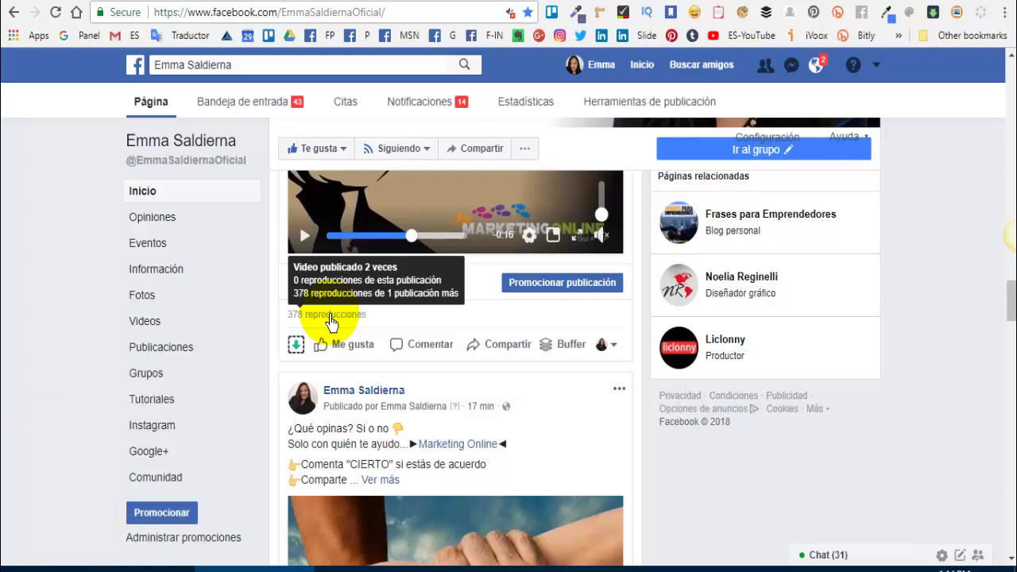
Examine the "El éxito se disfruta" video post below it, including its reach and the breakdown of its plays.
scroll(488, 521, down, 3)
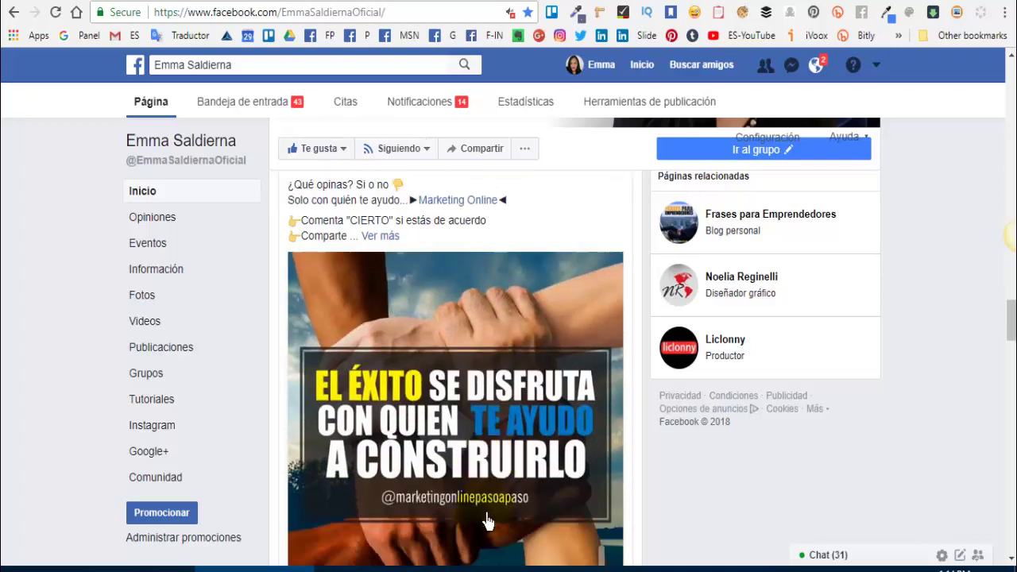
scroll(488, 521, down, 3)
scroll(474, 430, up, 2)
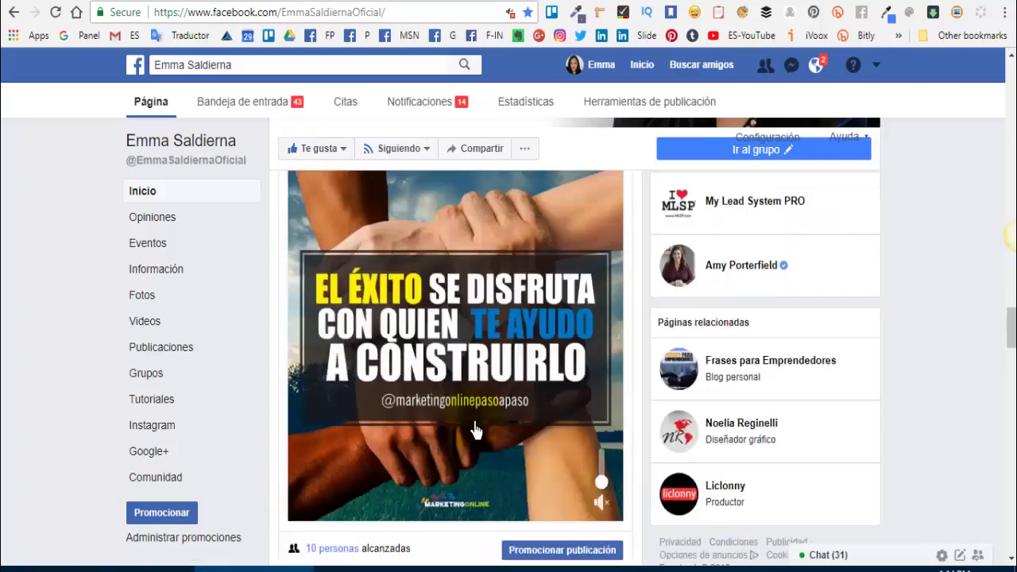
scroll(363, 228, up, 1)
scroll(359, 290, up, 2)
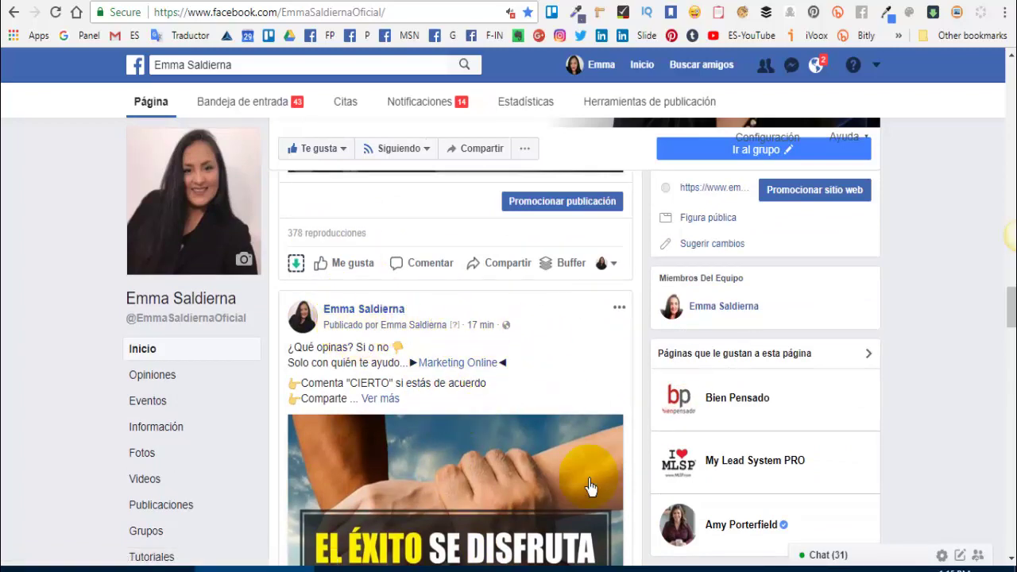
scroll(364, 482, down, 5)
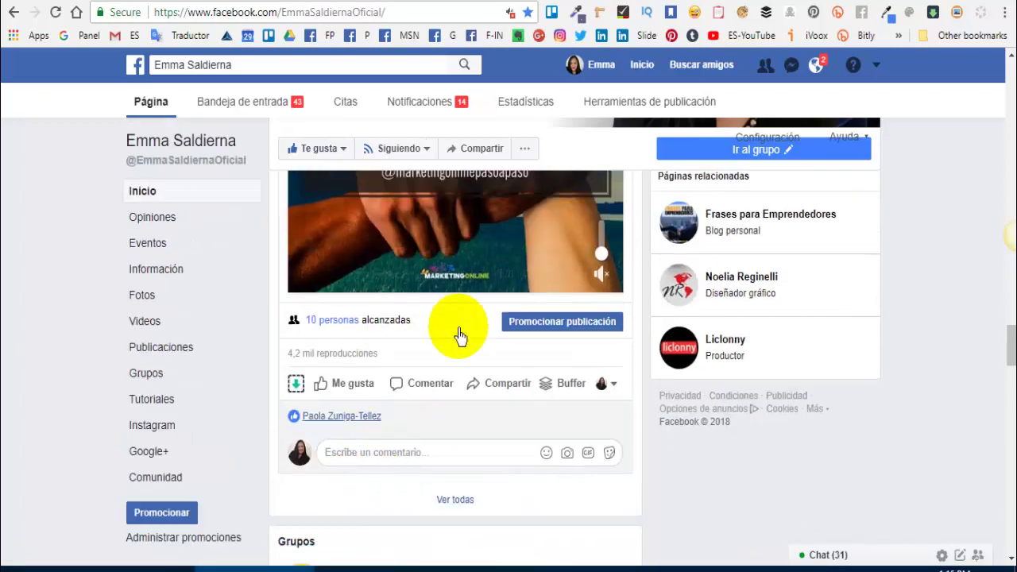
mouse_move(294, 357)
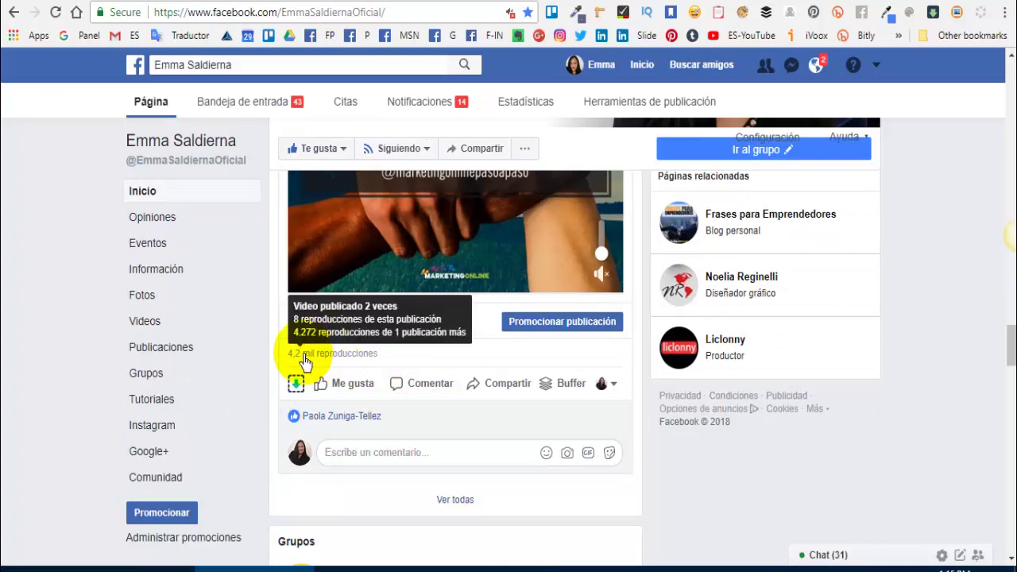
Go back to the ENEMIGOS post and look over its video once more.
scroll(363, 465, up, 3)
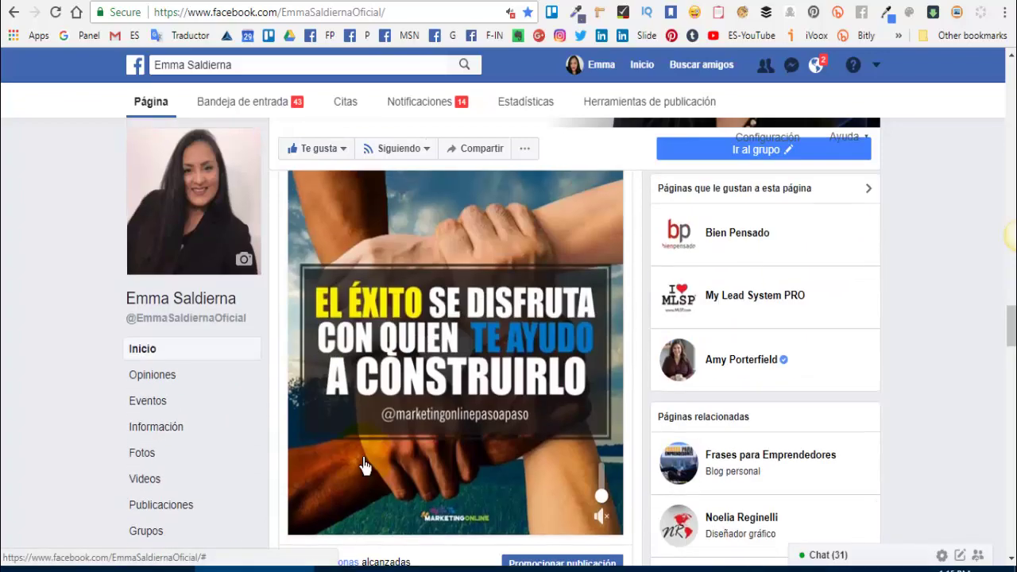
scroll(364, 465, up, 8)
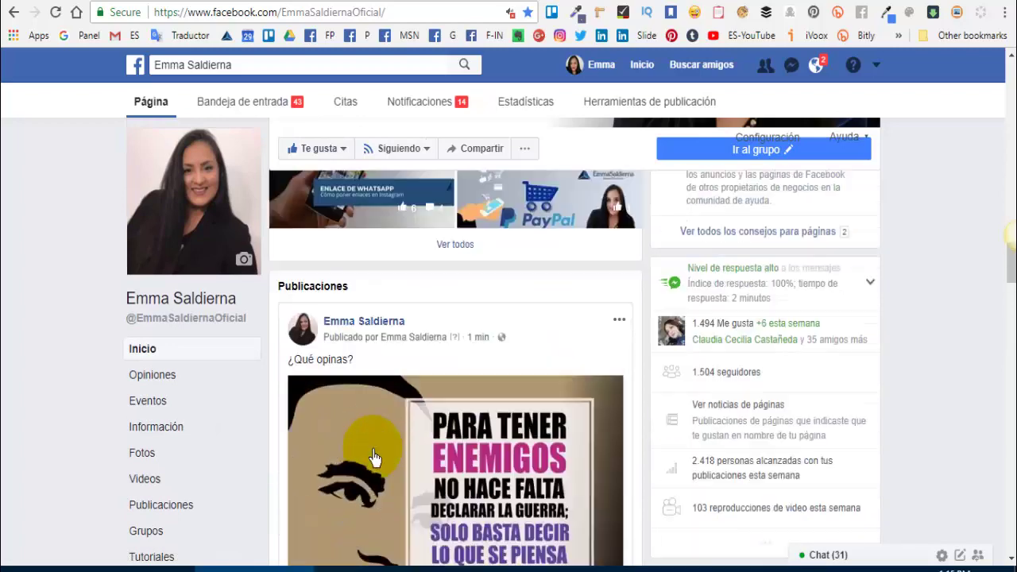
scroll(374, 457, down, 3)
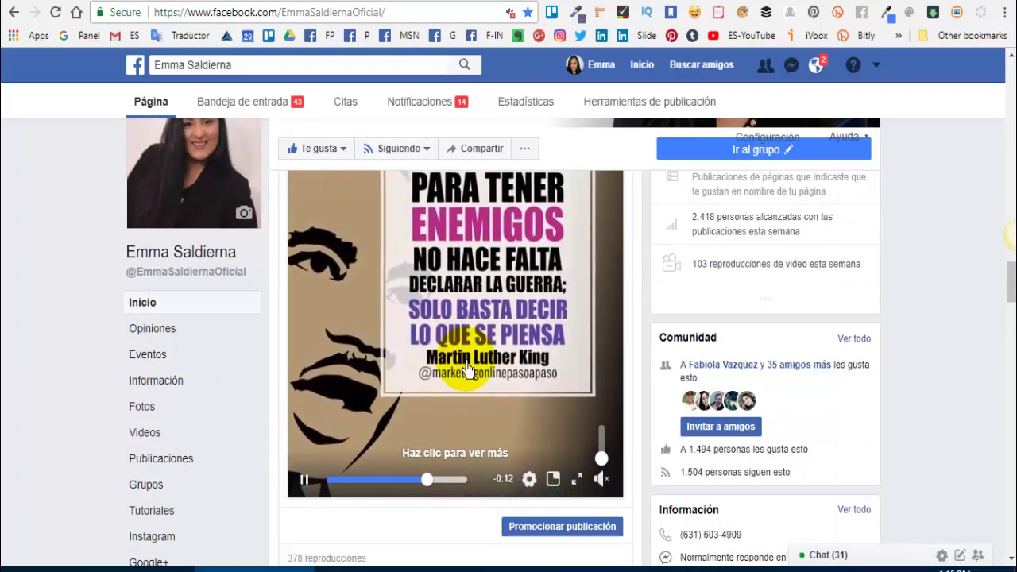
scroll(426, 409, up, 2)
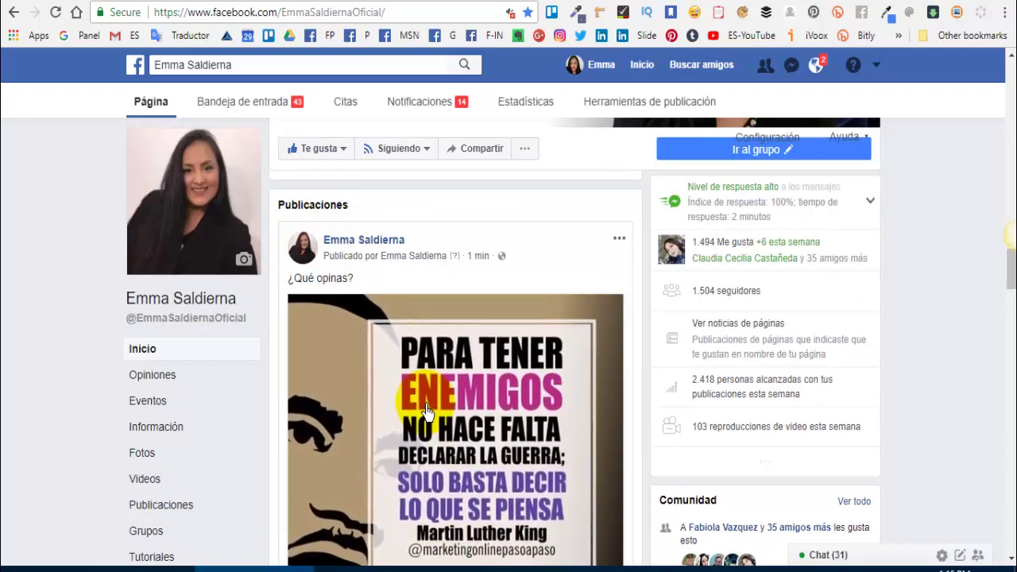
scroll(427, 410, down, 2)
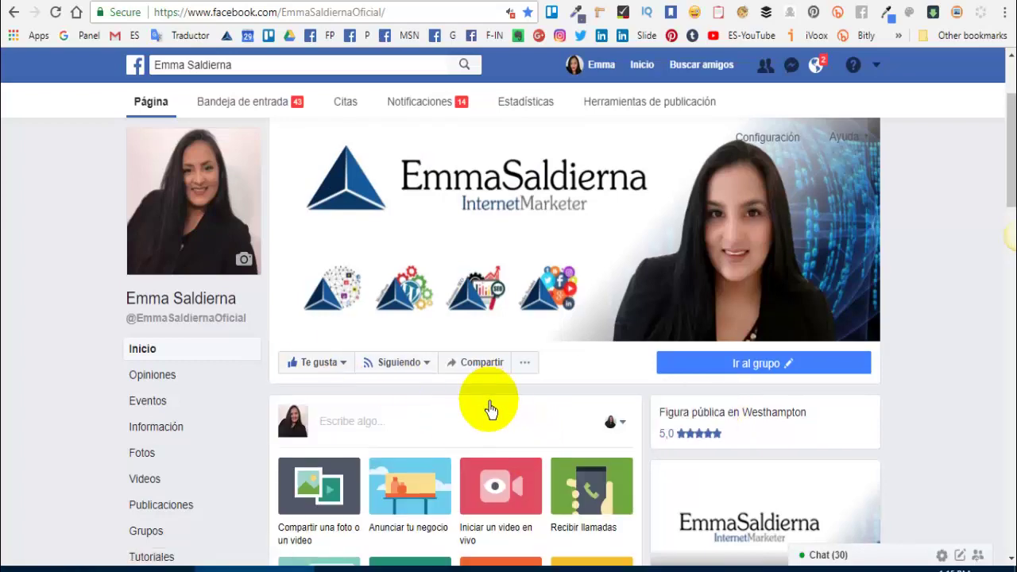
Start creating a live video on the personal brand page and switch it to the Conectar (Live API) streaming mode.
scroll(487, 406, down, 2)
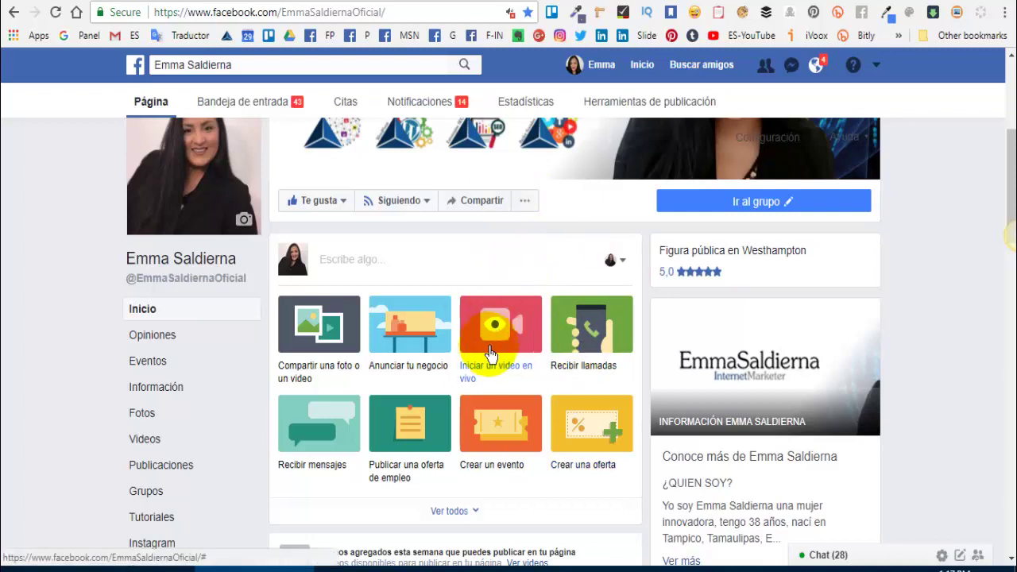
click(493, 338)
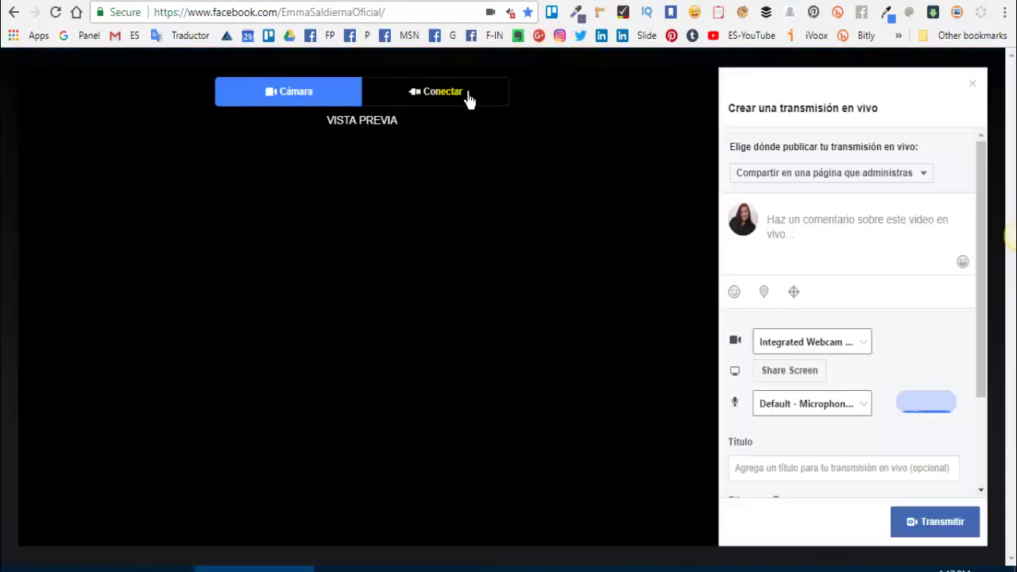
click(436, 98)
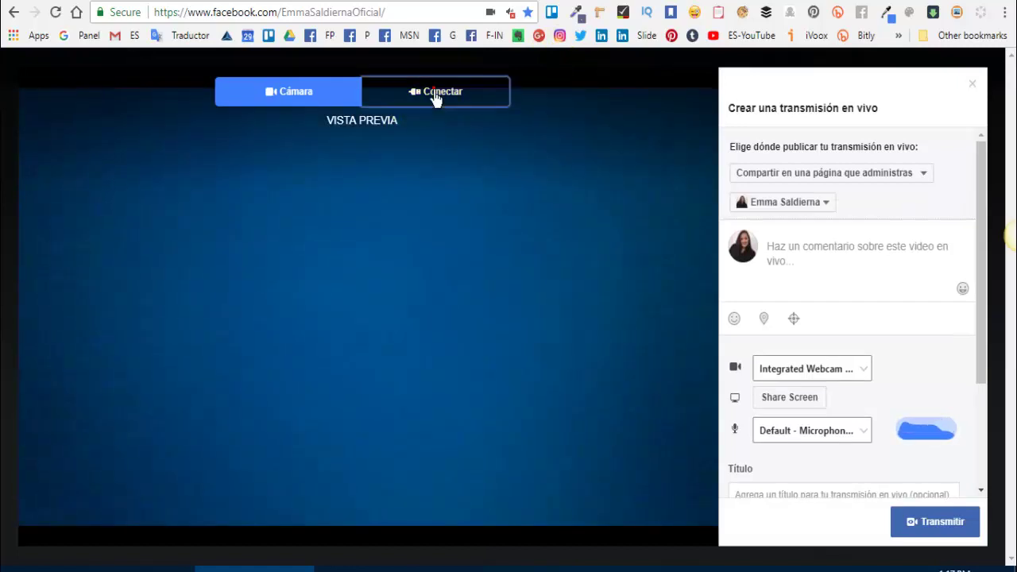
click(436, 96)
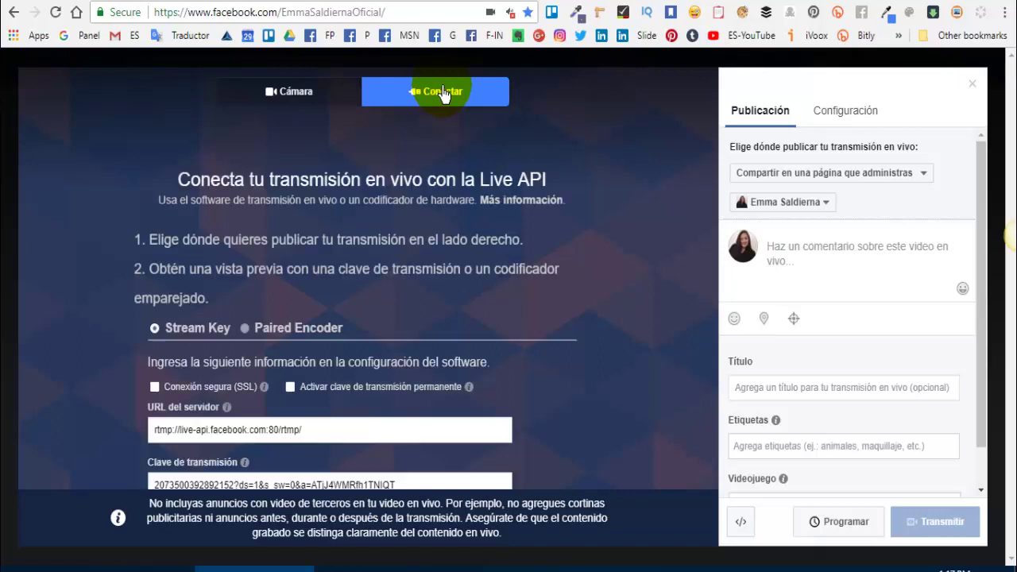
Enable crossposting of the live video to Marketing Online and Presencia Online para Emprendedores in the broadcast's configuration.
click(844, 116)
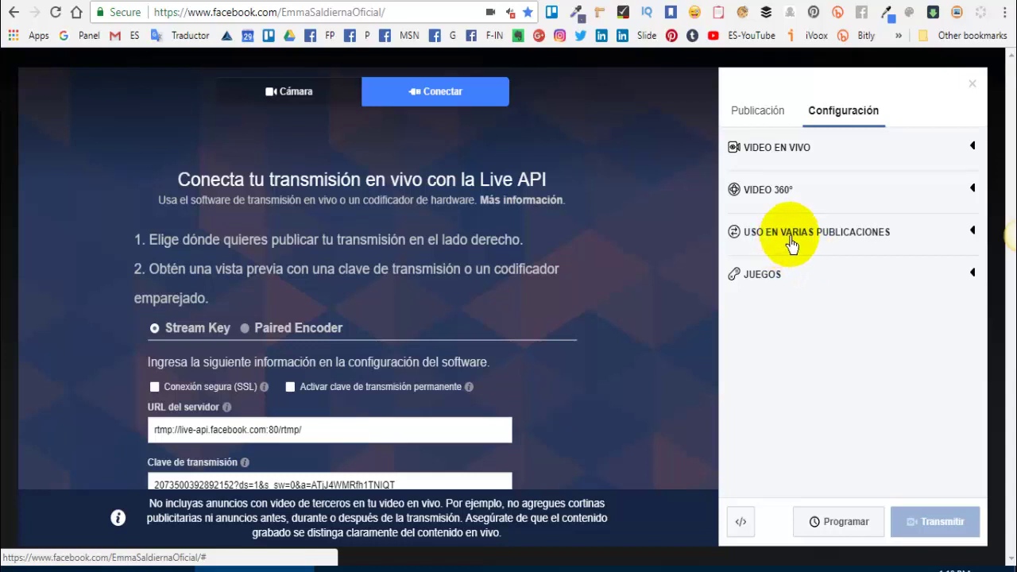
click(826, 238)
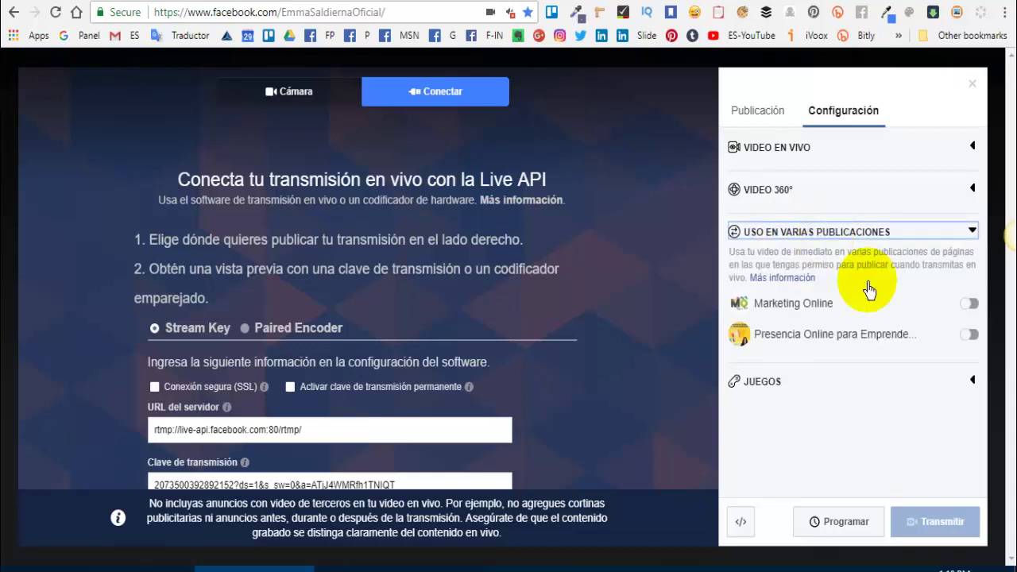
click(971, 309)
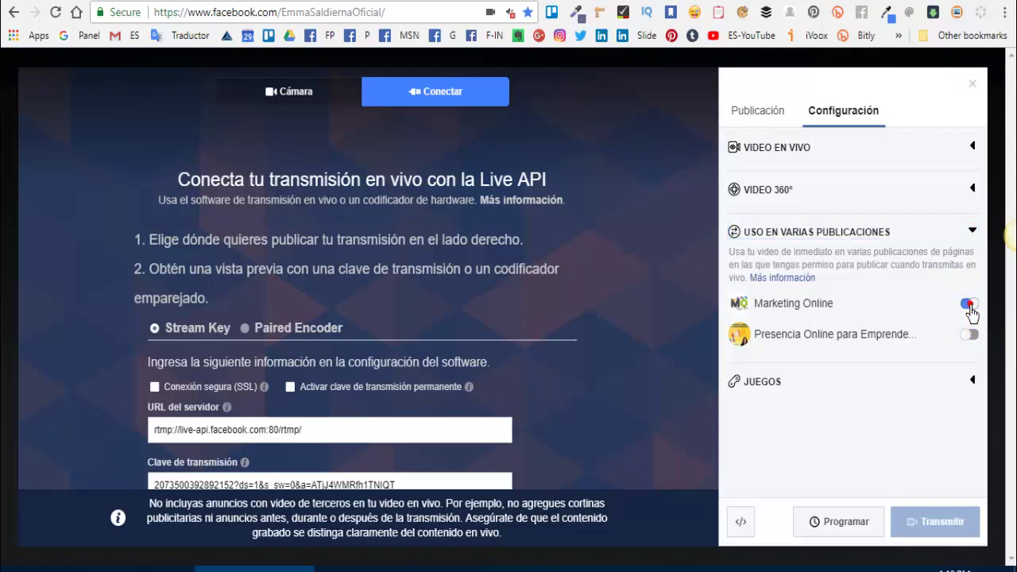
click(971, 306)
click(971, 308)
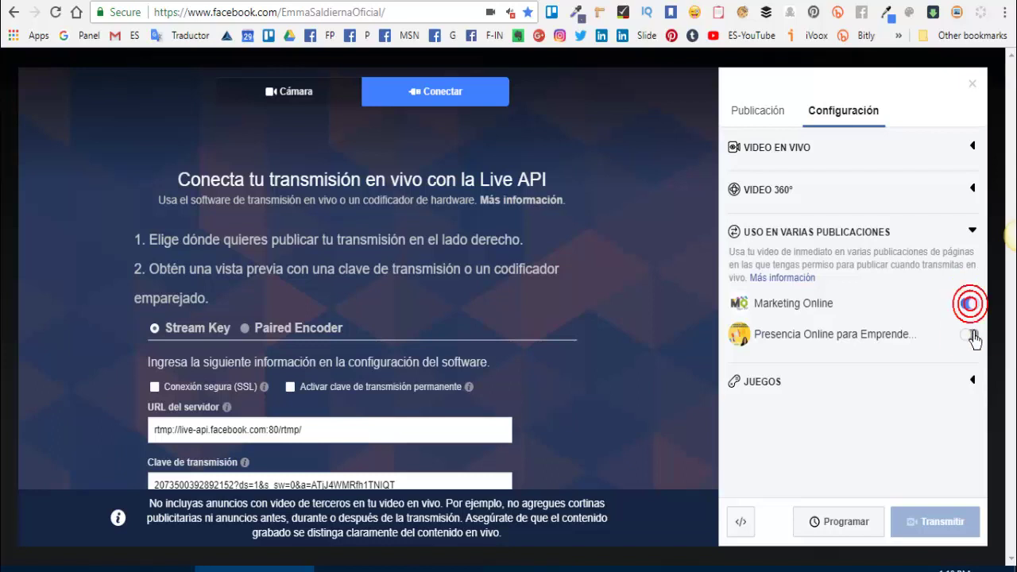
click(972, 335)
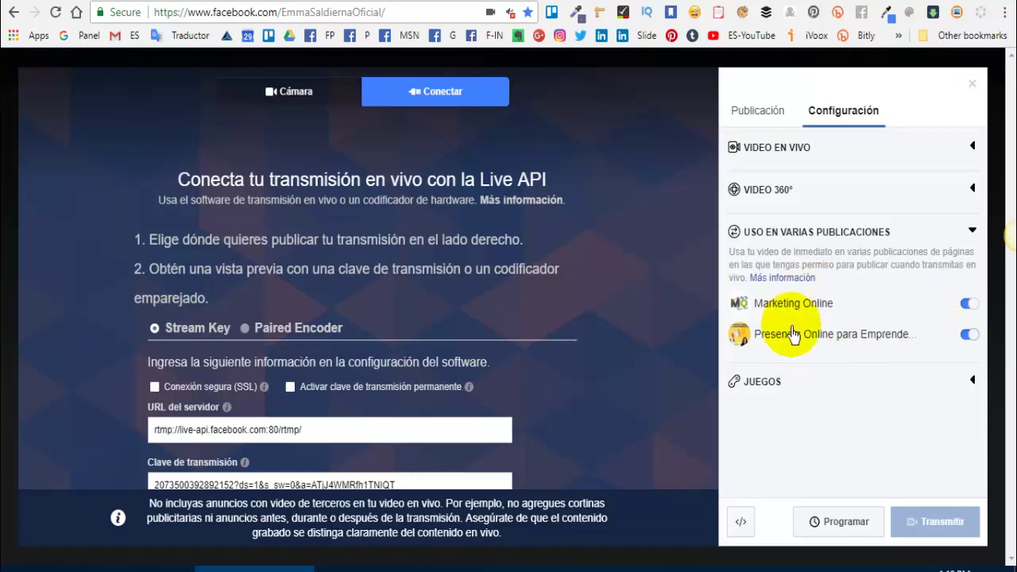
Review the broadcast's publication and camera options, and leave the live video setup and post composer without broadcasting.
click(762, 110)
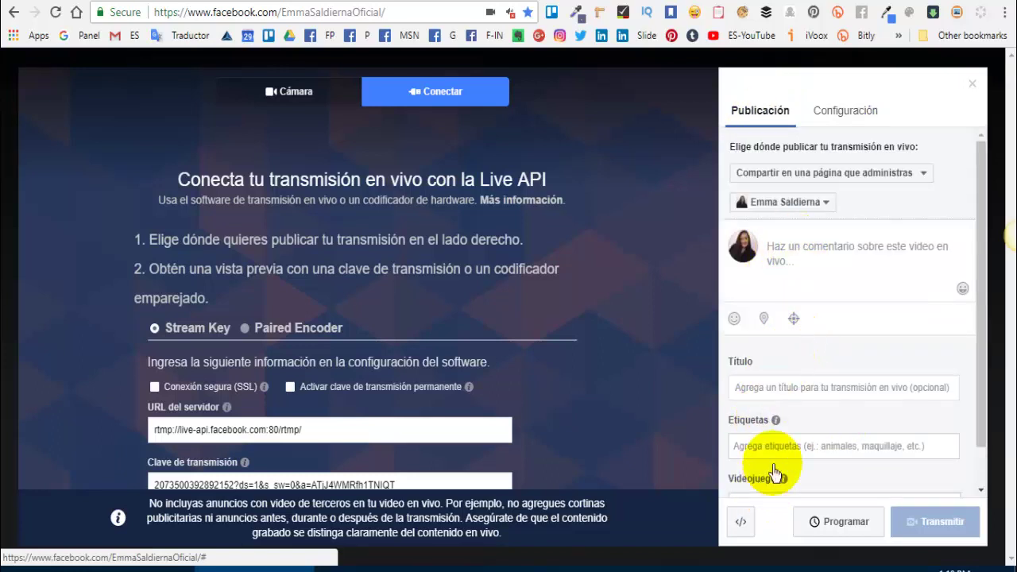
scroll(872, 404, down, 1)
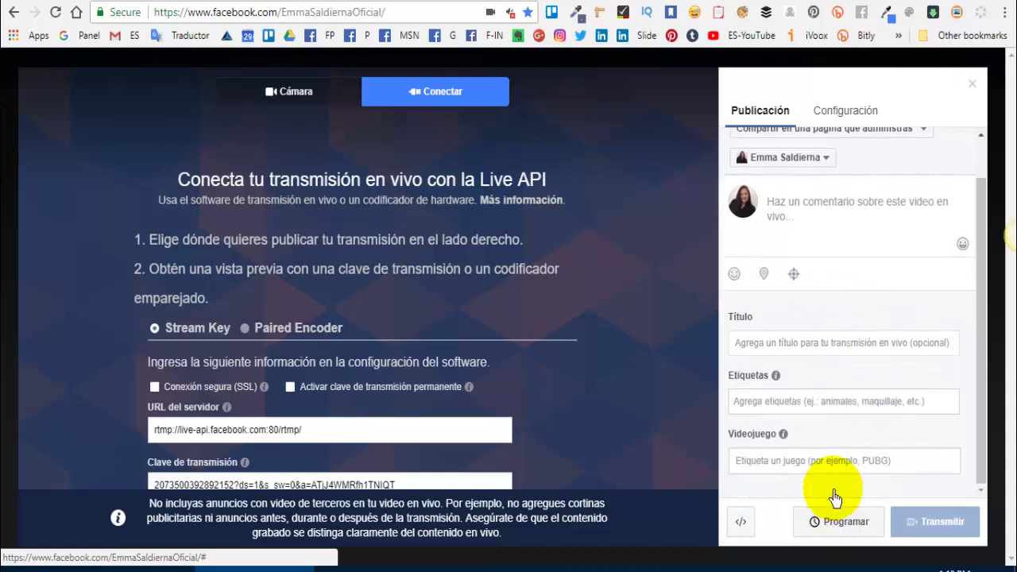
click(321, 96)
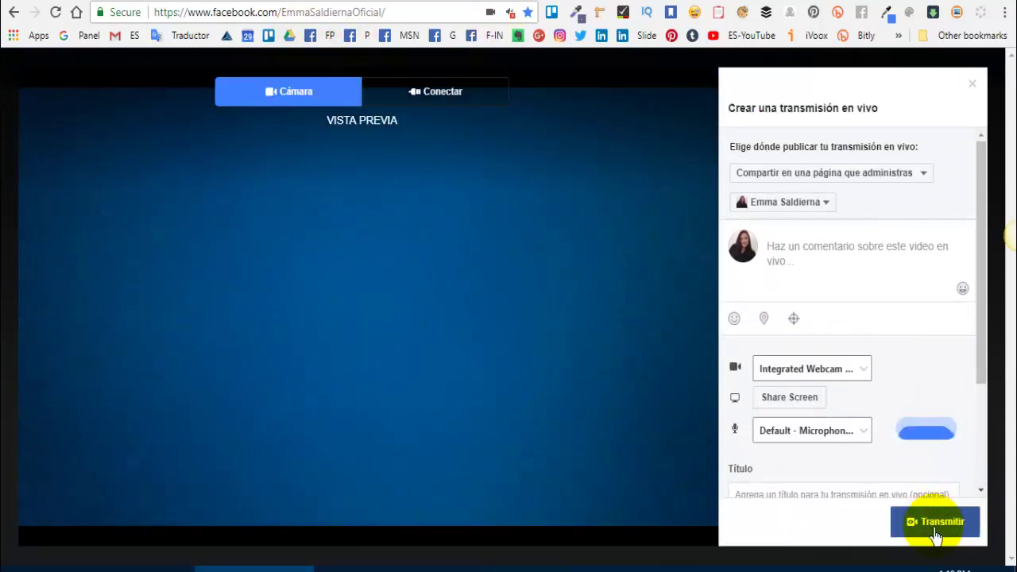
click(974, 91)
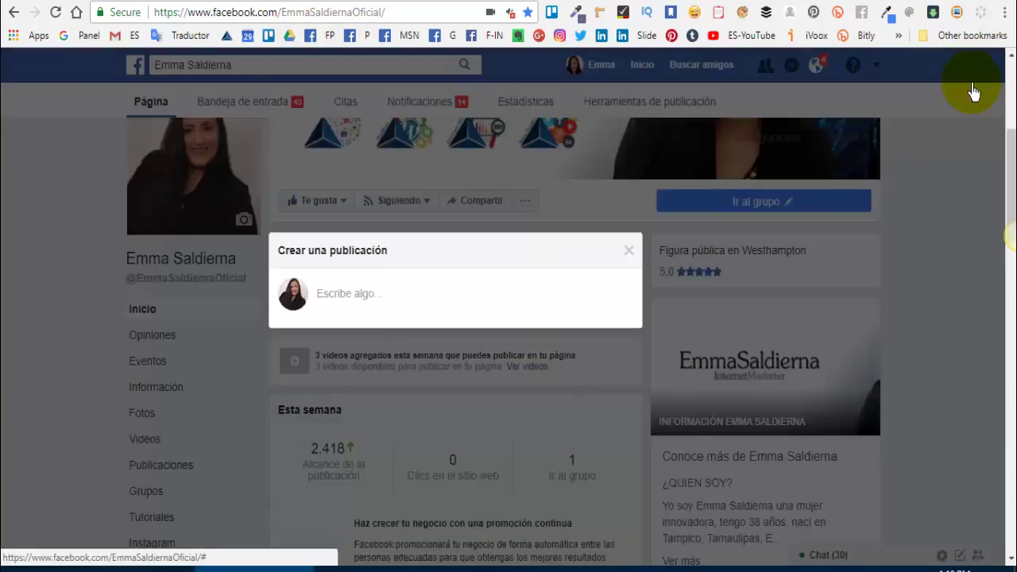
click(629, 263)
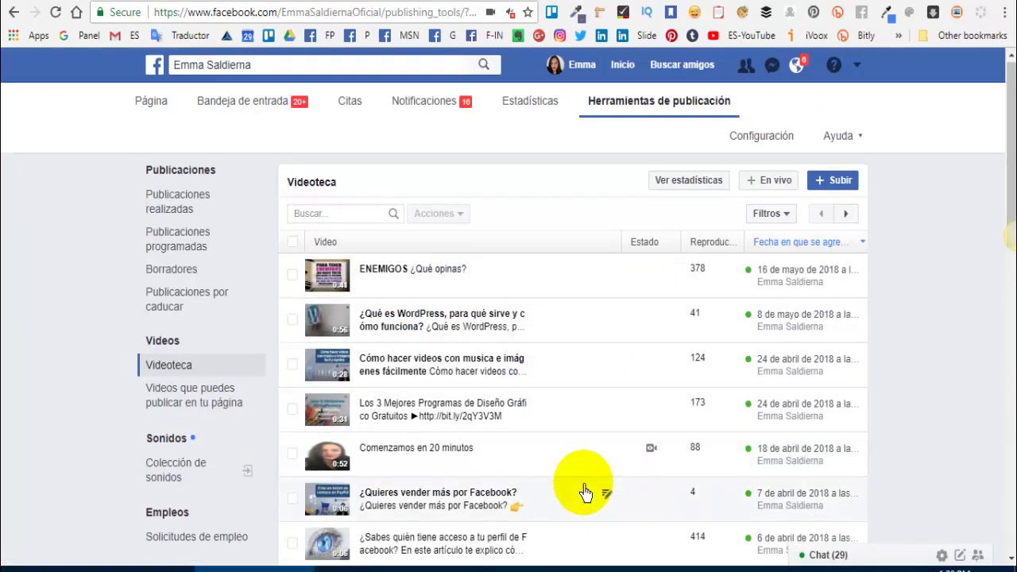
Open the "Festejando" live video from the video library for editing, examine its distribution options and try to leave the editor.
scroll(585, 493, down, 3)
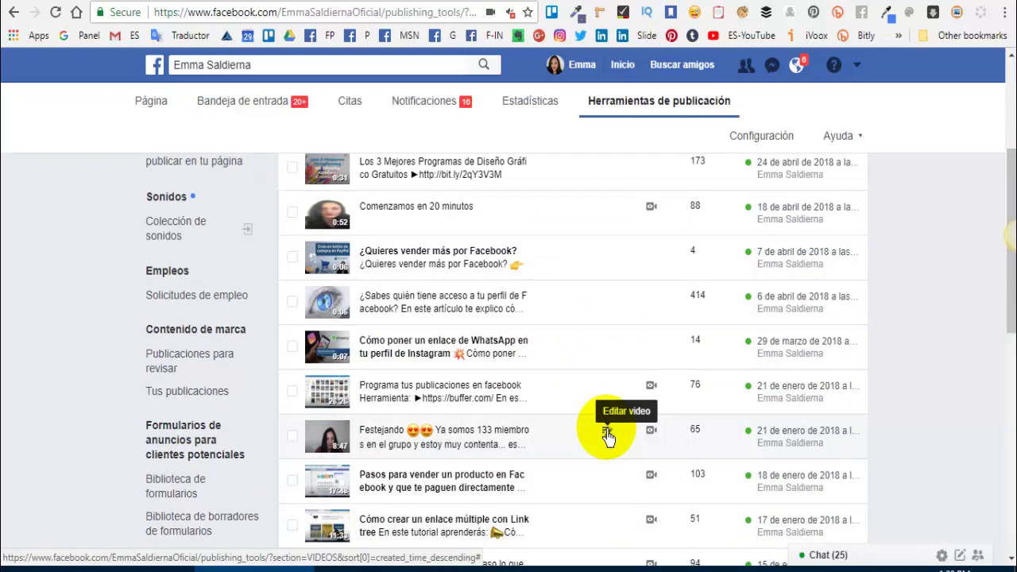
click(607, 434)
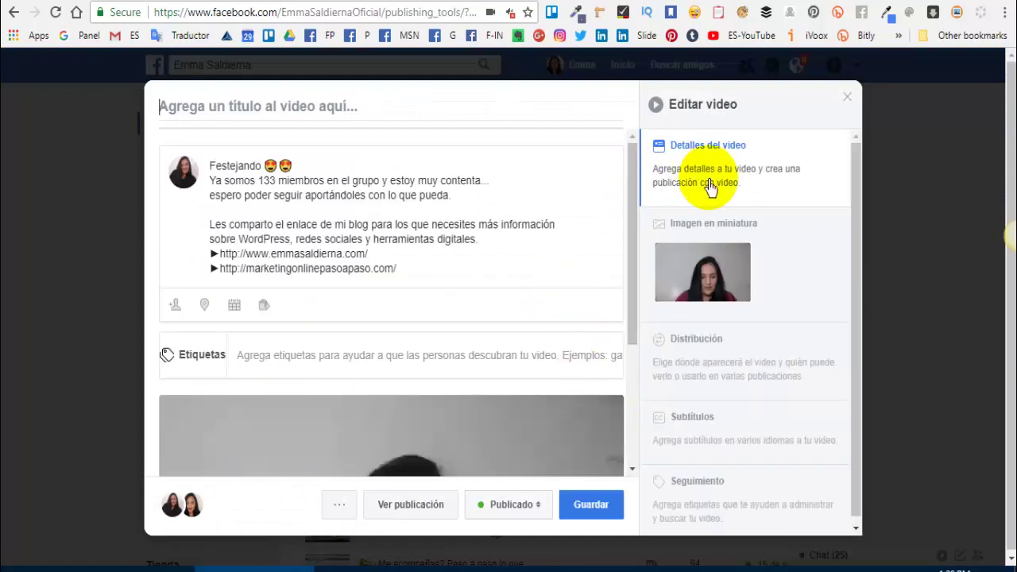
click(731, 362)
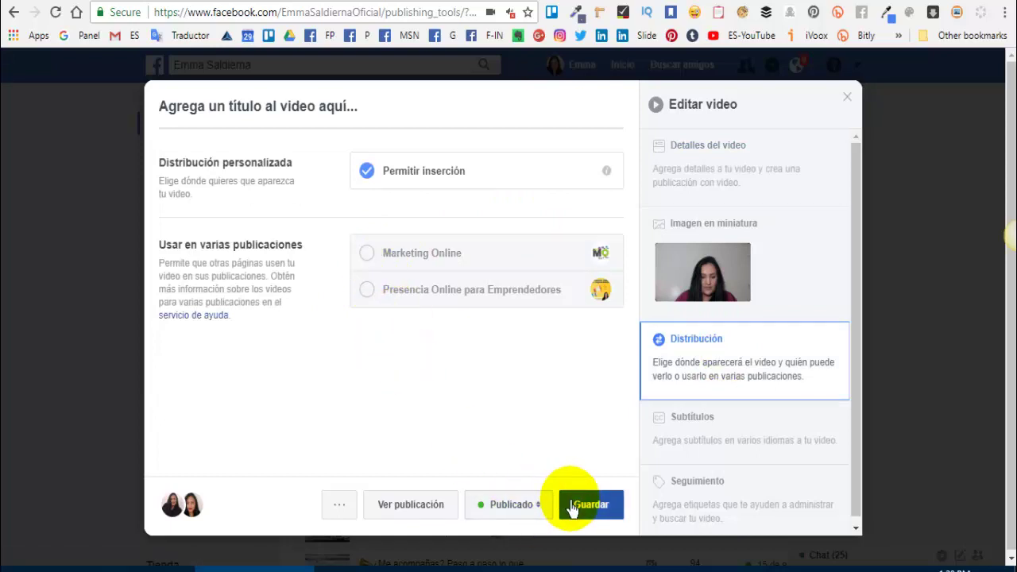
click(847, 98)
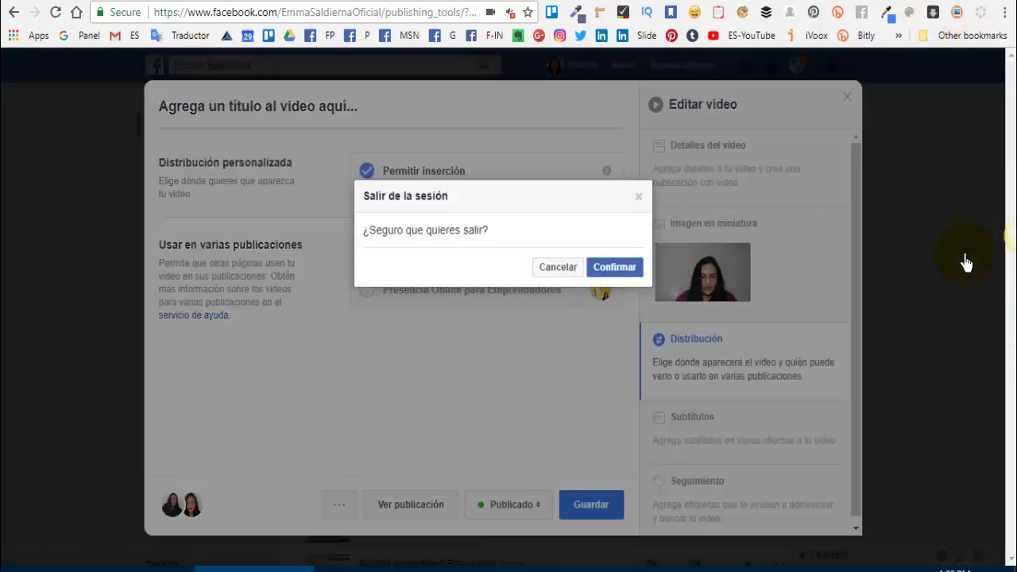
click(641, 198)
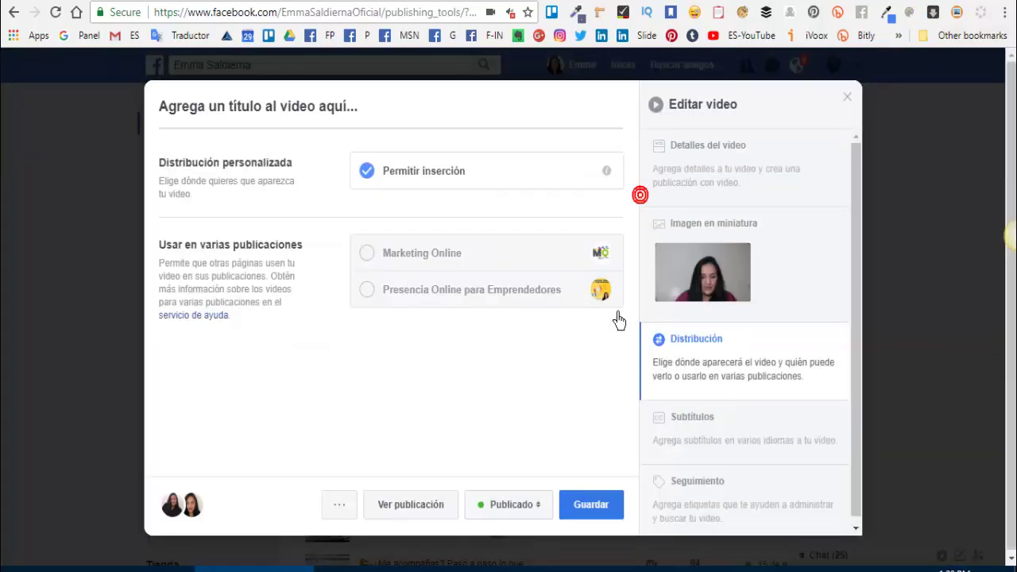
click(847, 99)
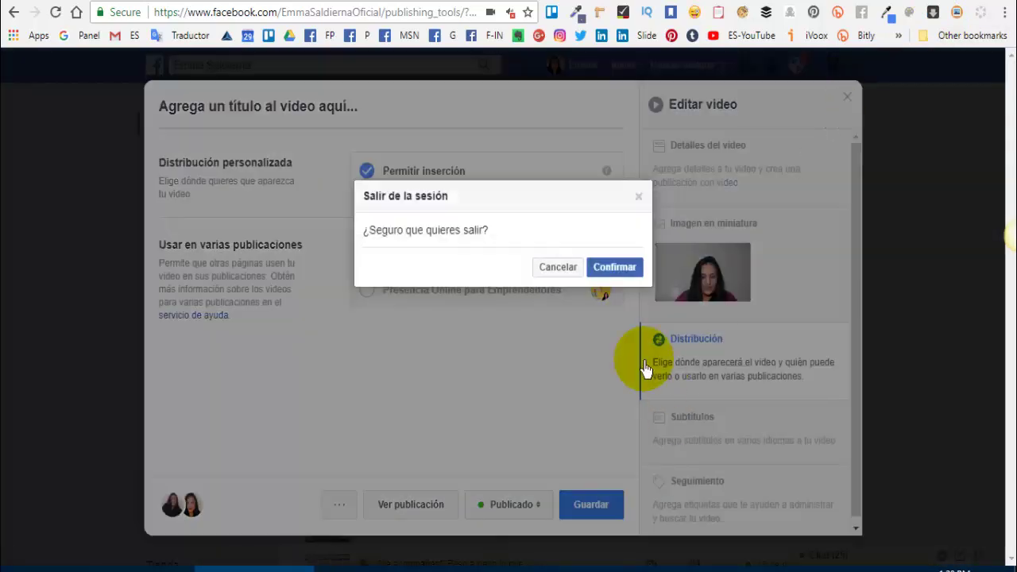
click(557, 266)
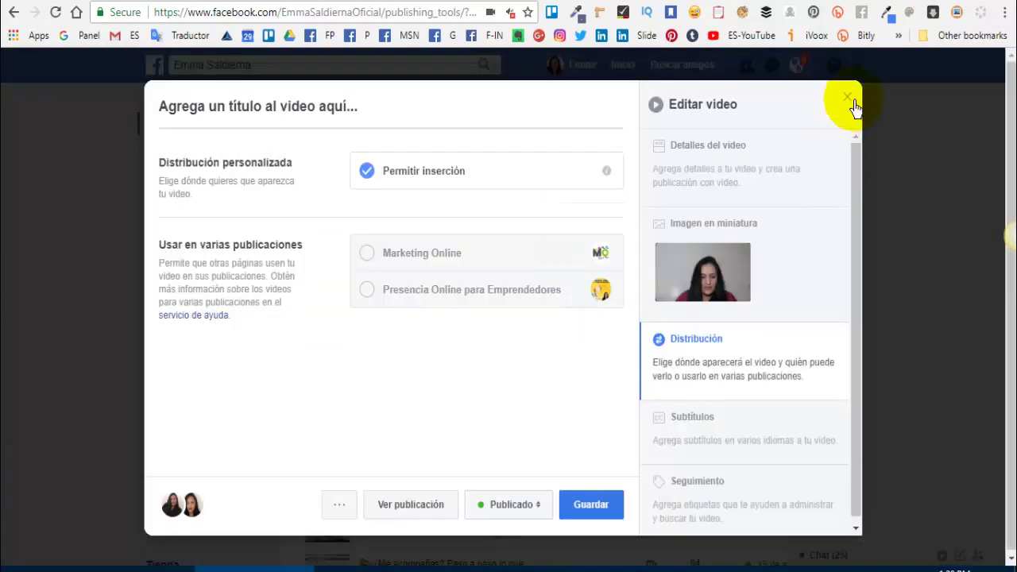